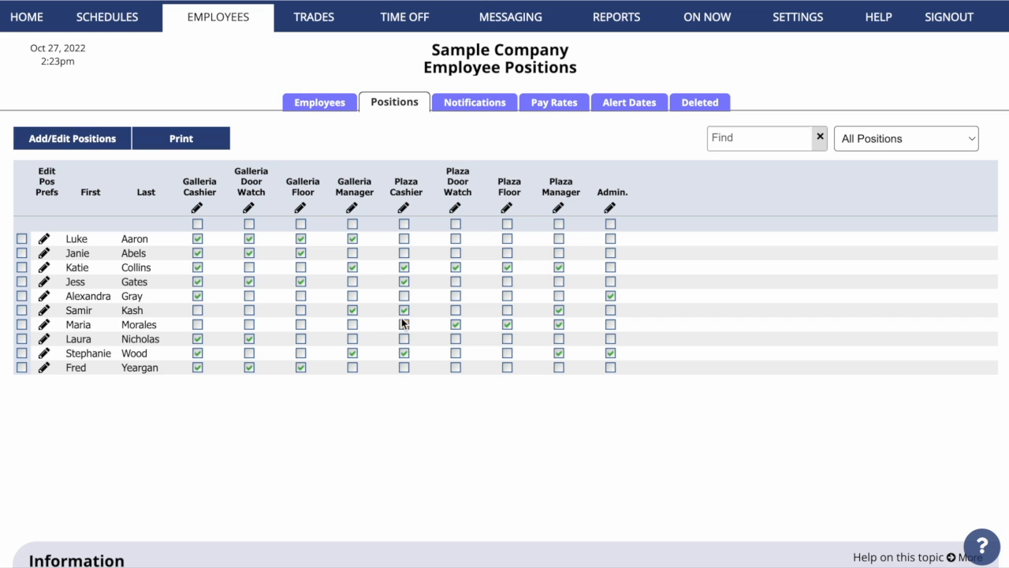
Tick Plaza Door Watch in one more employee's qualified positions
{"action": "left_click", "coordinate": [456, 324]}
On the weekly calendar, save a Galleria group of Galleria Cashier, Door Watch, Floor and Manager
{"action": "mouse_move", "coordinate": [119, 18]}
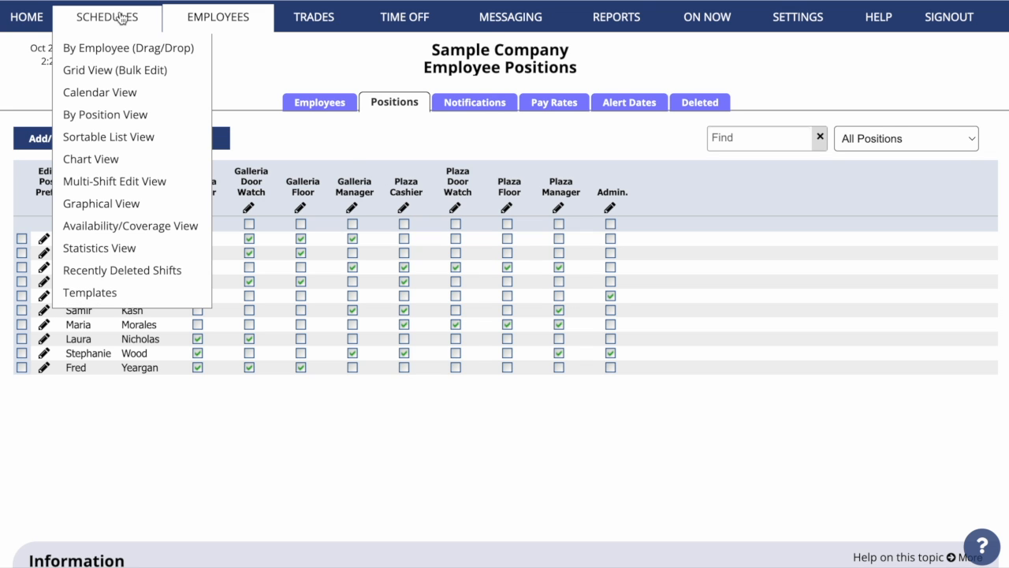
{"action": "mouse_move", "coordinate": [199, 92]}
{"action": "left_click", "coordinate": [221, 116]}
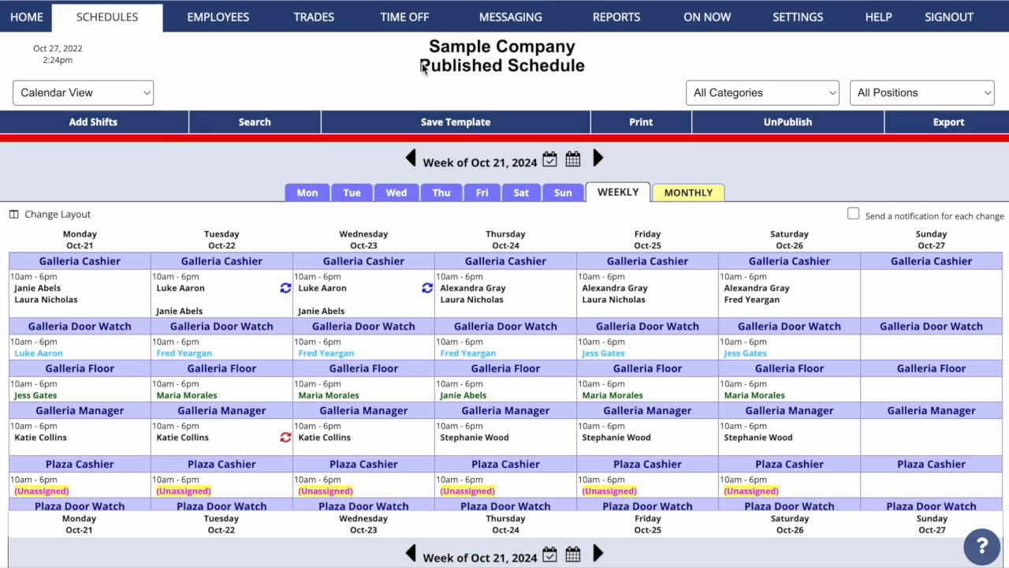
{"action": "left_click", "coordinate": [956, 91]}
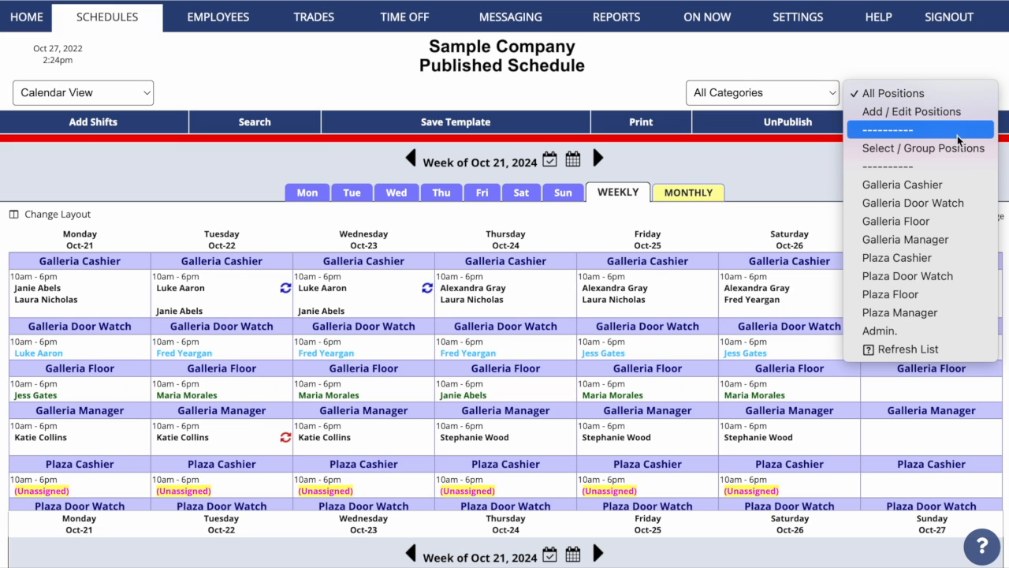
{"action": "left_click", "coordinate": [961, 149]}
{"action": "left_click", "coordinate": [52, 89]}
{"action": "left_click", "coordinate": [51, 110]}
{"action": "left_click", "coordinate": [51, 130]}
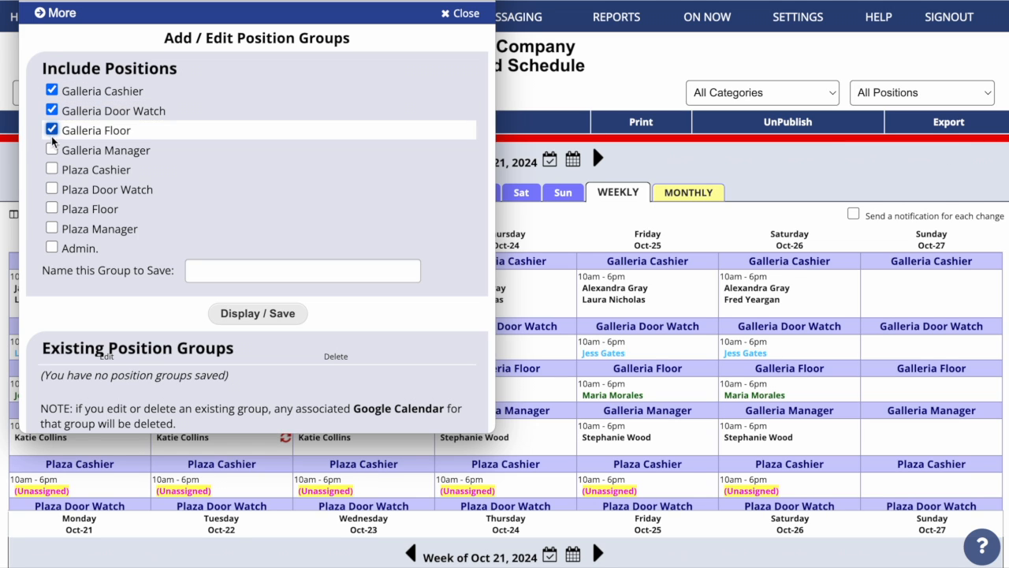
{"action": "left_click", "coordinate": [52, 149]}
{"action": "left_click", "coordinate": [218, 270]}
{"action": "type", "text": "G"}
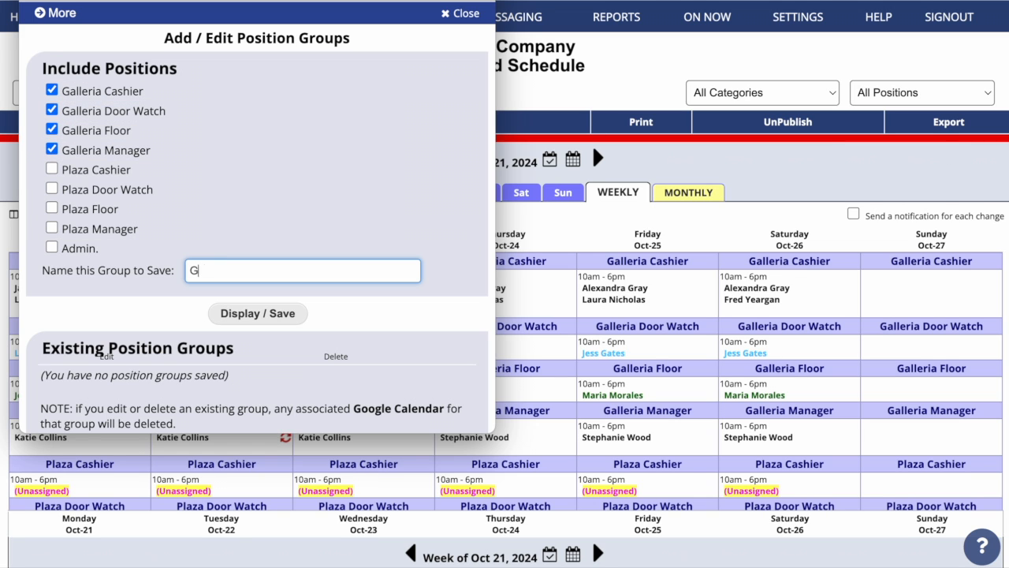
{"action": "type", "text": "aleeria"}
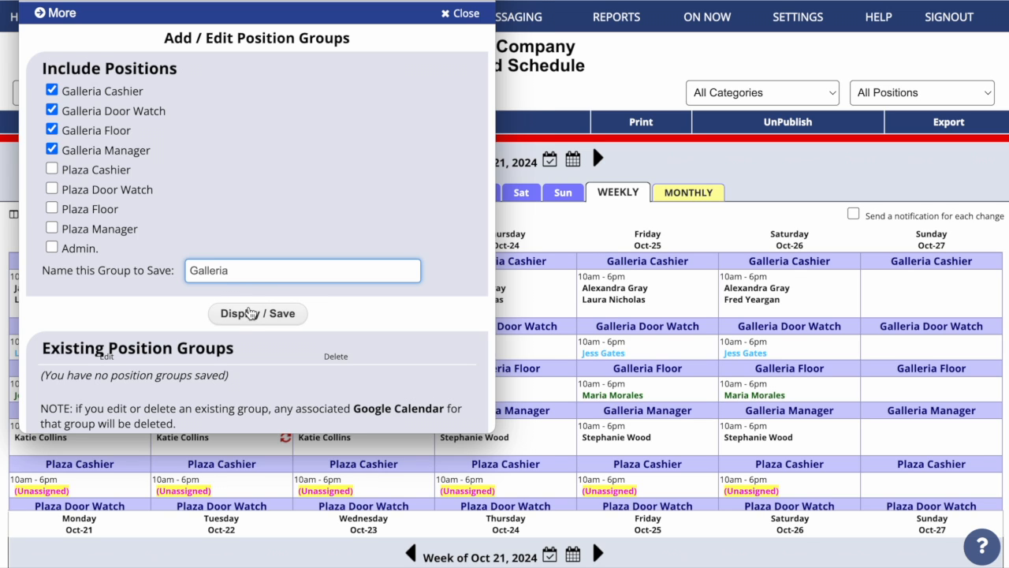
{"action": "left_click", "coordinate": [252, 313]}
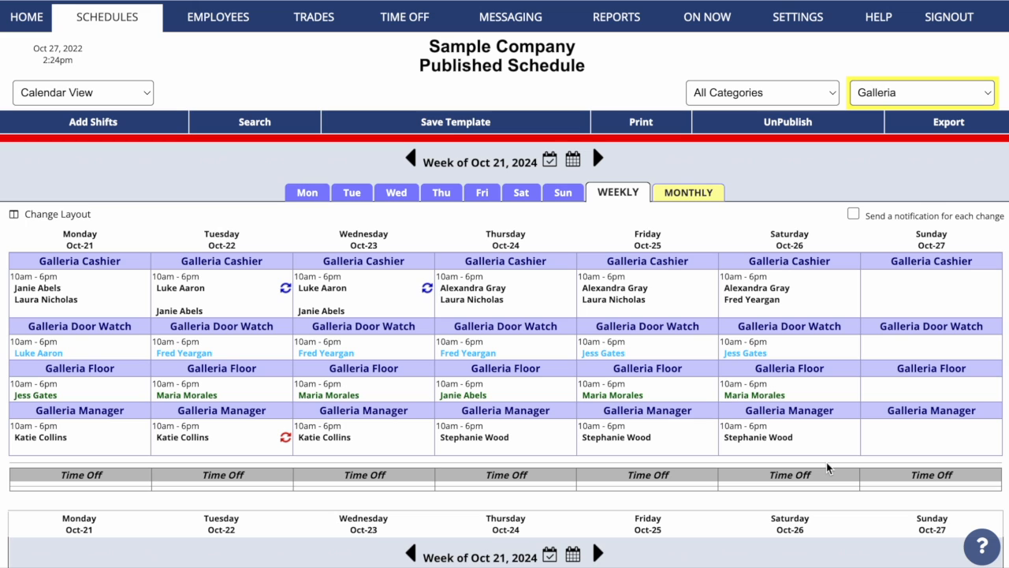
Show all positions again, then save a Plaza group of the four Plaza positions
{"action": "left_click", "coordinate": [938, 100]}
{"action": "left_click", "coordinate": [924, 25]}
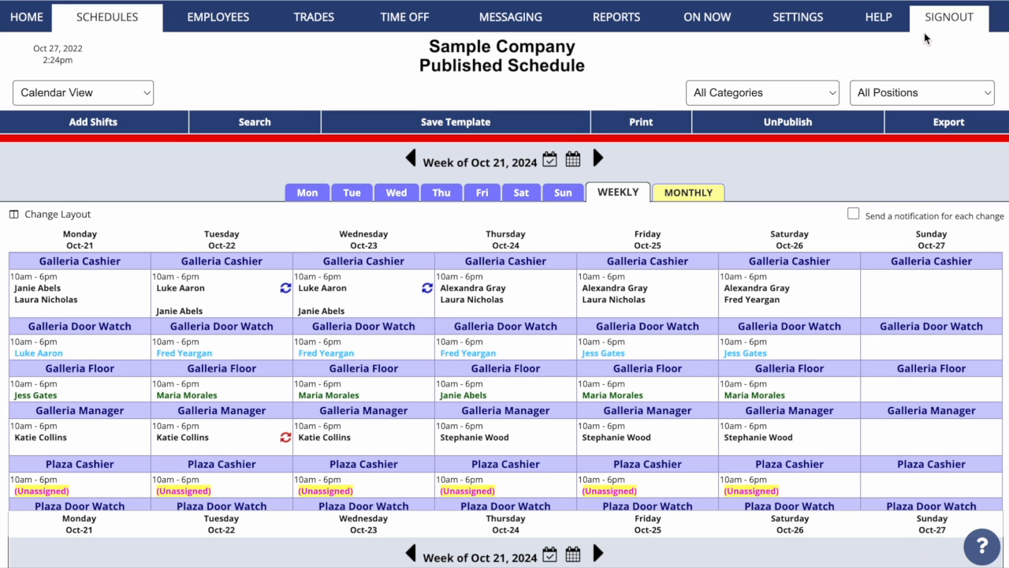
{"action": "left_click", "coordinate": [924, 90]}
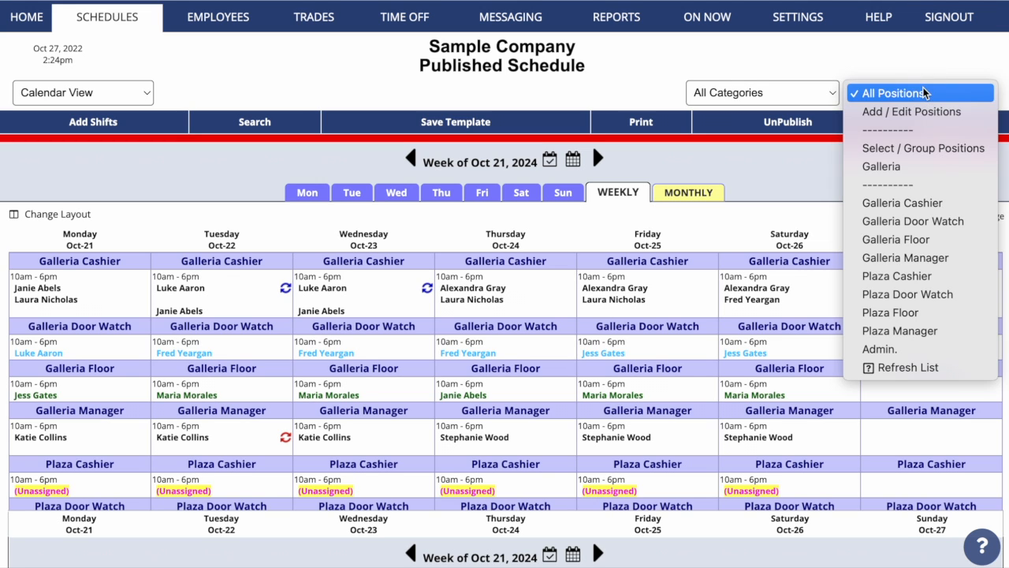
{"action": "left_click", "coordinate": [929, 148]}
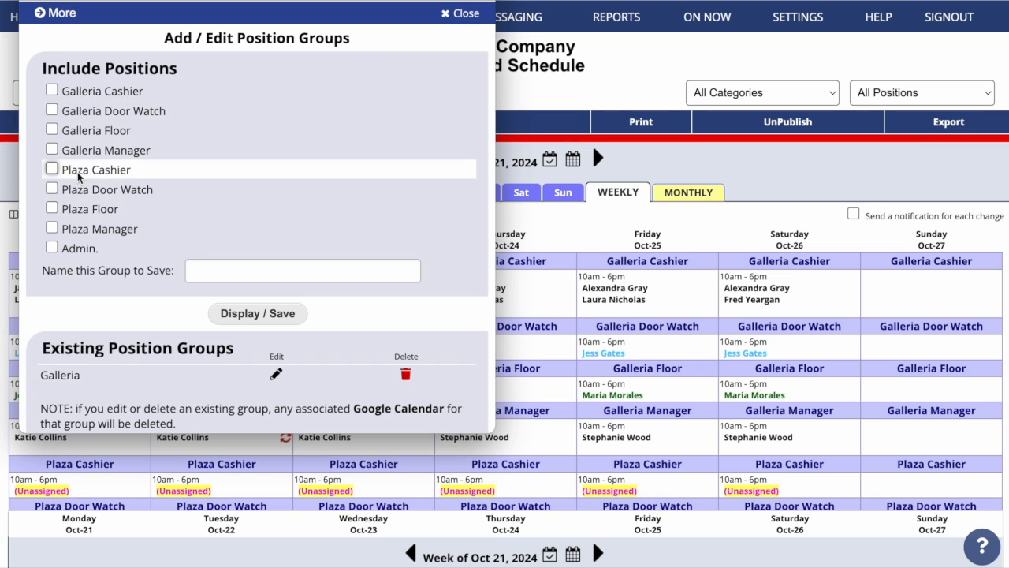
{"action": "left_click", "coordinate": [52, 168]}
{"action": "left_click", "coordinate": [51, 187]}
{"action": "left_click", "coordinate": [52, 209]}
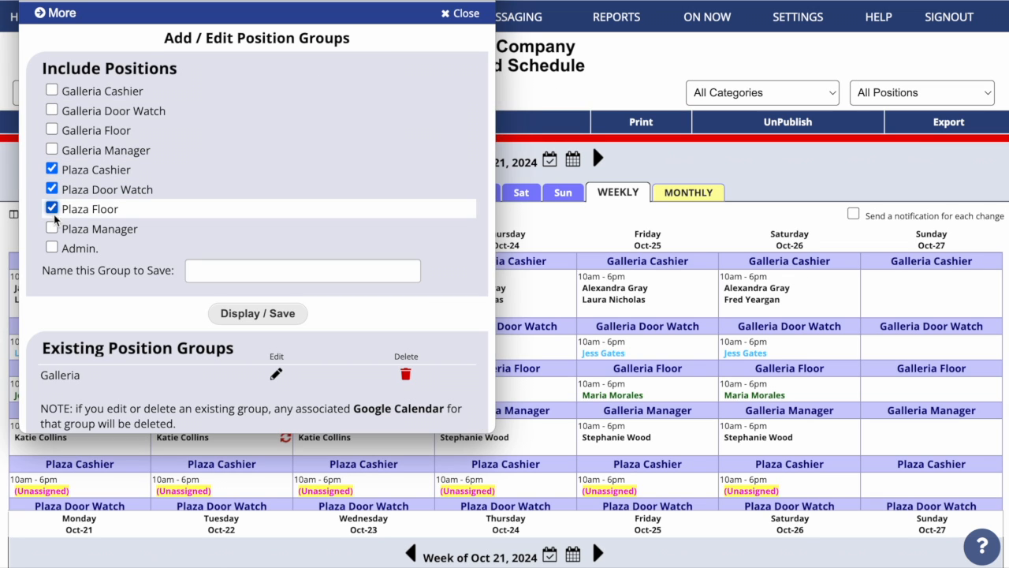
{"action": "left_click", "coordinate": [52, 228]}
{"action": "left_click", "coordinate": [221, 269]}
{"action": "type", "text": "Plaza"}
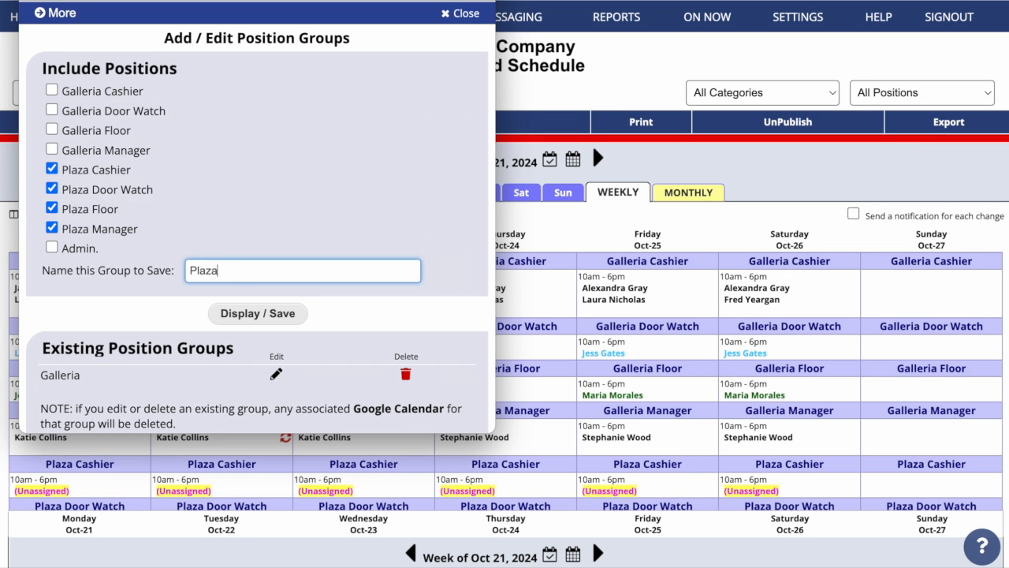
{"action": "left_click", "coordinate": [289, 319]}
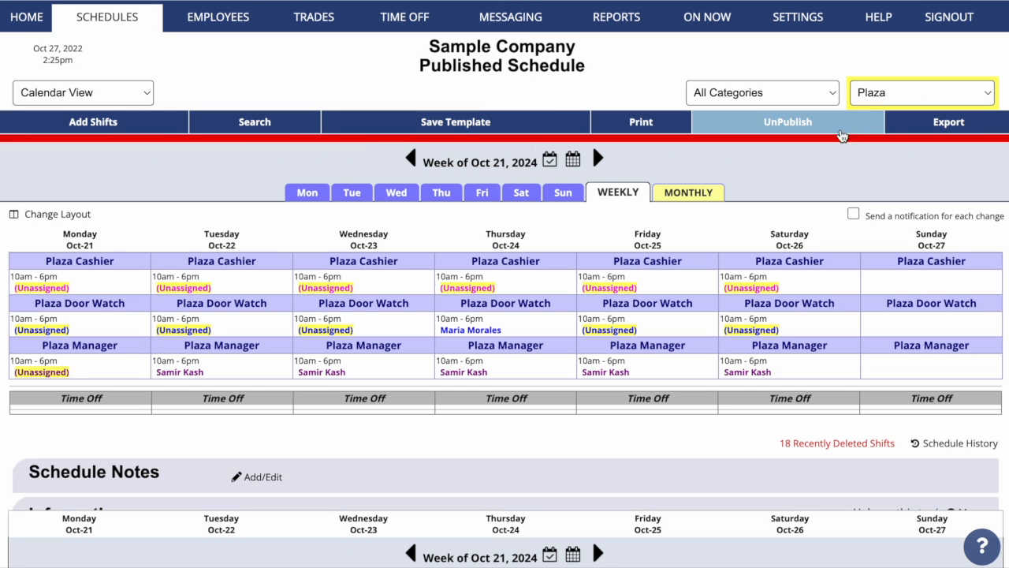
Save a 'Cashiers' group containing Galleria Cashier and Plaza Cashier
{"action": "left_click", "coordinate": [888, 96]}
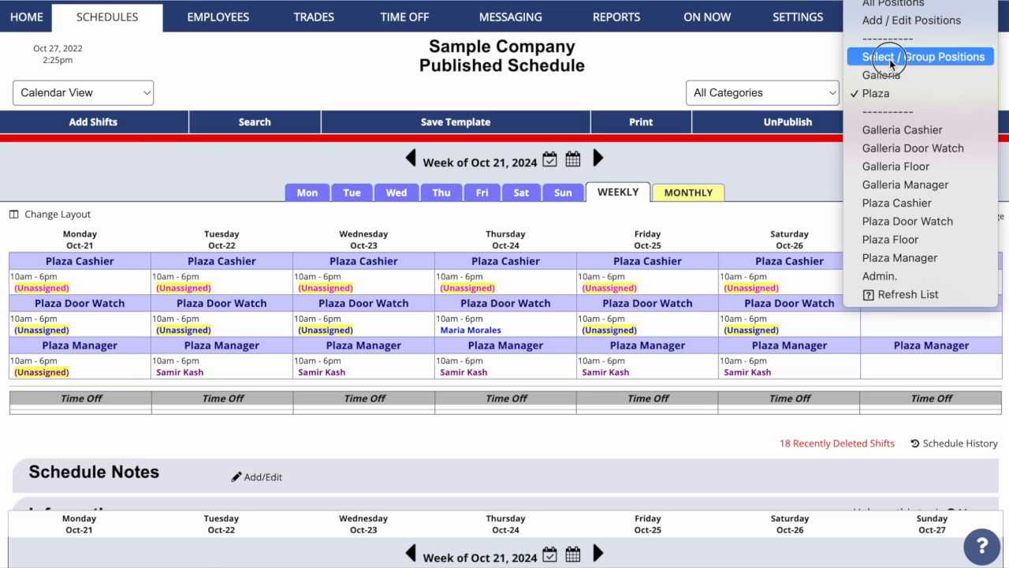
{"action": "left_click", "coordinate": [886, 56]}
{"action": "left_click", "coordinate": [52, 91]}
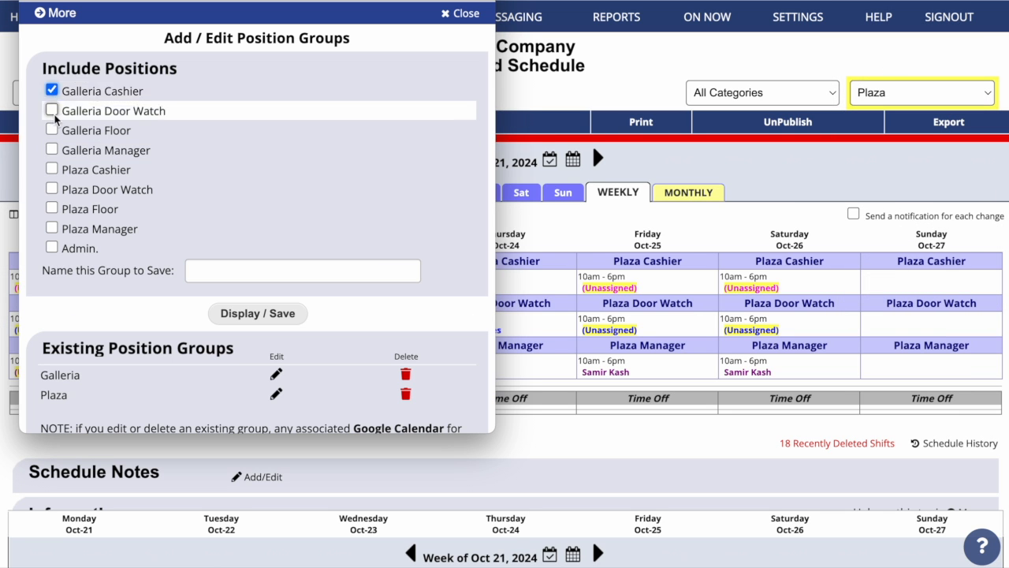
{"action": "left_click", "coordinate": [52, 169]}
{"action": "left_click", "coordinate": [204, 269]}
{"action": "type", "text": "Cashiers"}
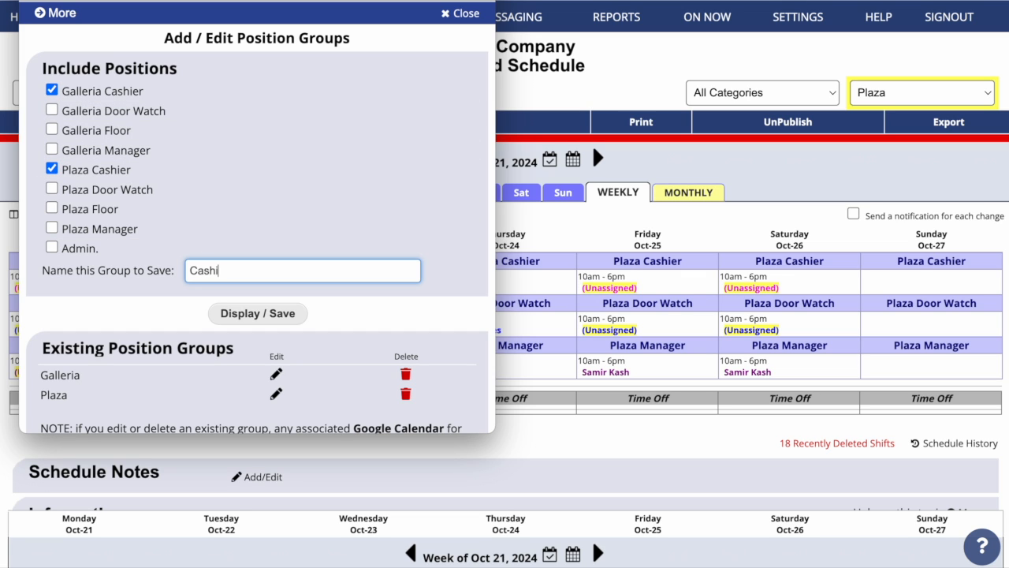
{"action": "left_click", "coordinate": [223, 312]}
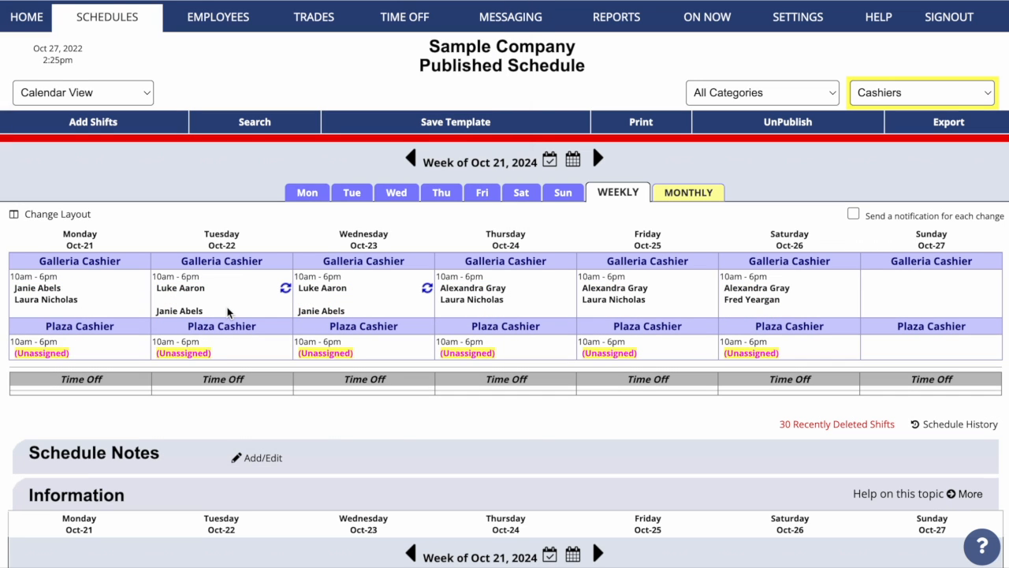
Preview the Plaza, Galleria and Cashiers groups, then return to All Positions
{"action": "left_click", "coordinate": [958, 97]}
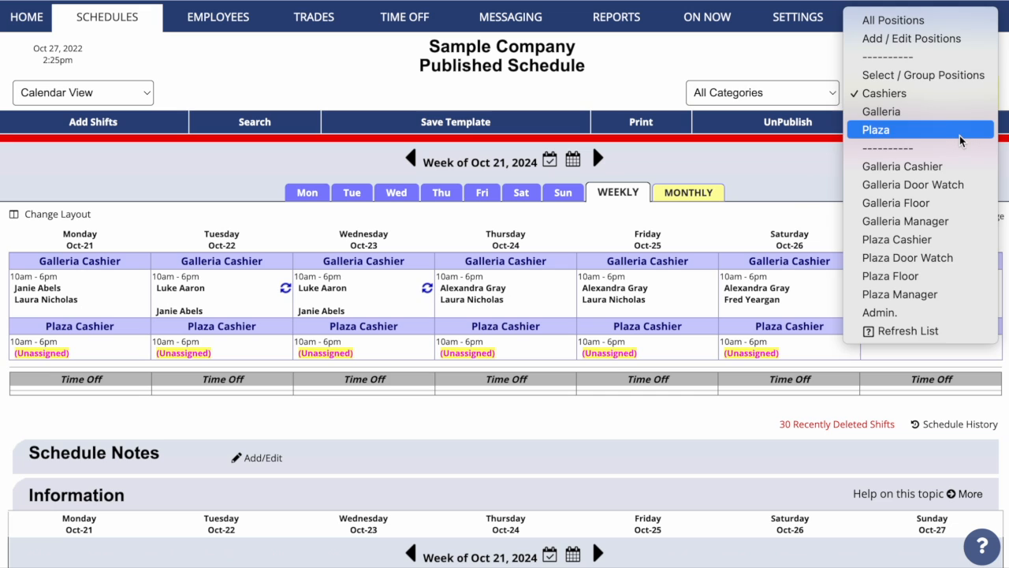
{"action": "left_click", "coordinate": [960, 135]}
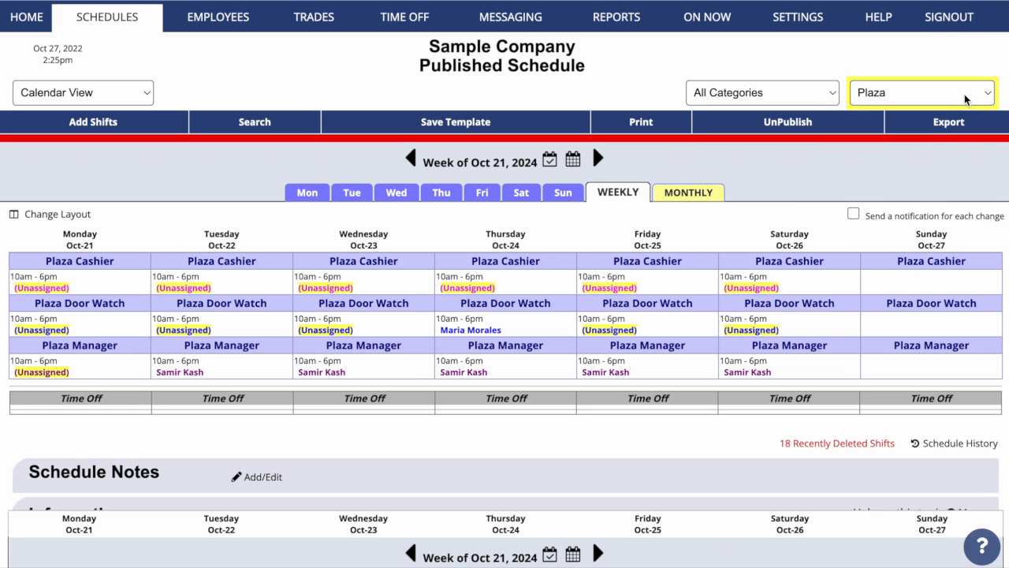
{"action": "left_click", "coordinate": [964, 94]}
{"action": "left_click", "coordinate": [968, 74]}
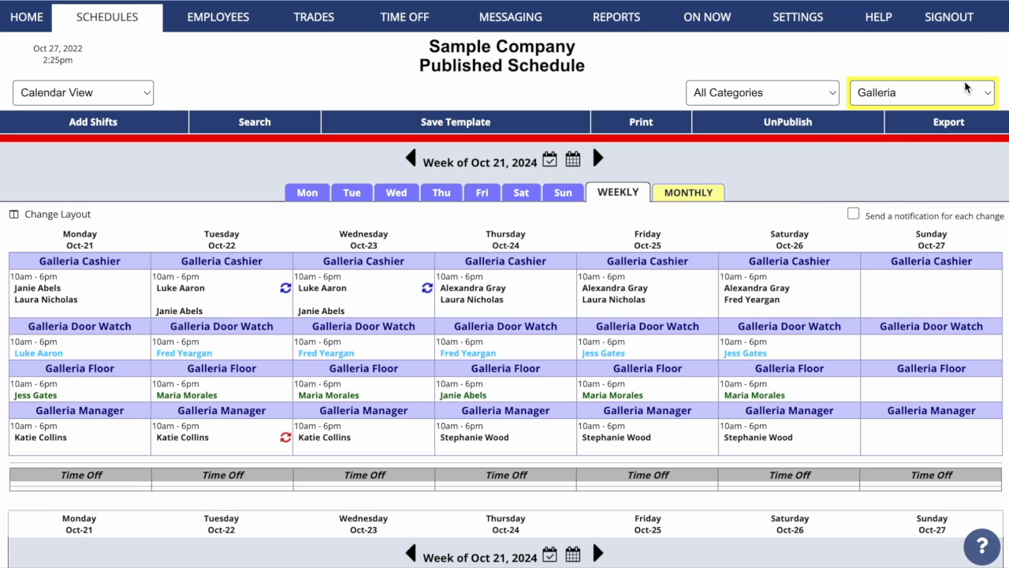
{"action": "left_click", "coordinate": [967, 91]}
{"action": "left_click", "coordinate": [967, 76]}
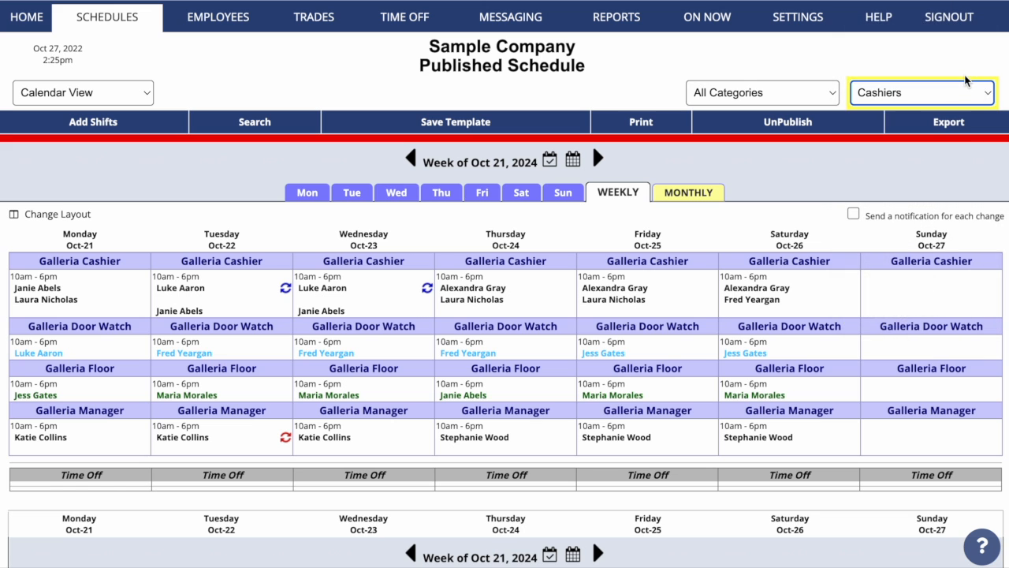
{"action": "left_click", "coordinate": [967, 96]}
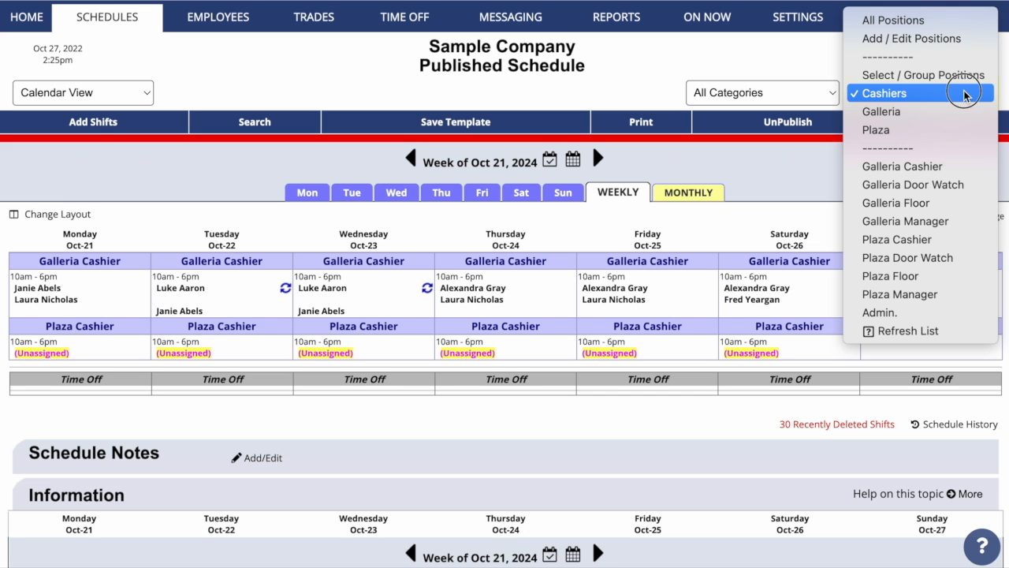
{"action": "left_click", "coordinate": [951, 21]}
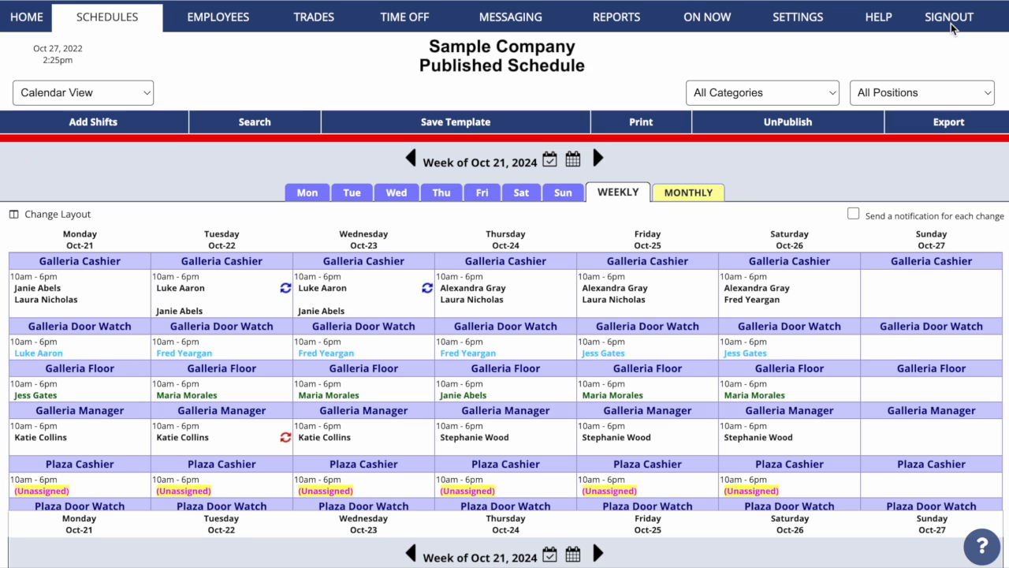
For the week of Oct 28, import the main template's Plaza shifts as unassigned
{"action": "mouse_move", "coordinate": [680, 157]}
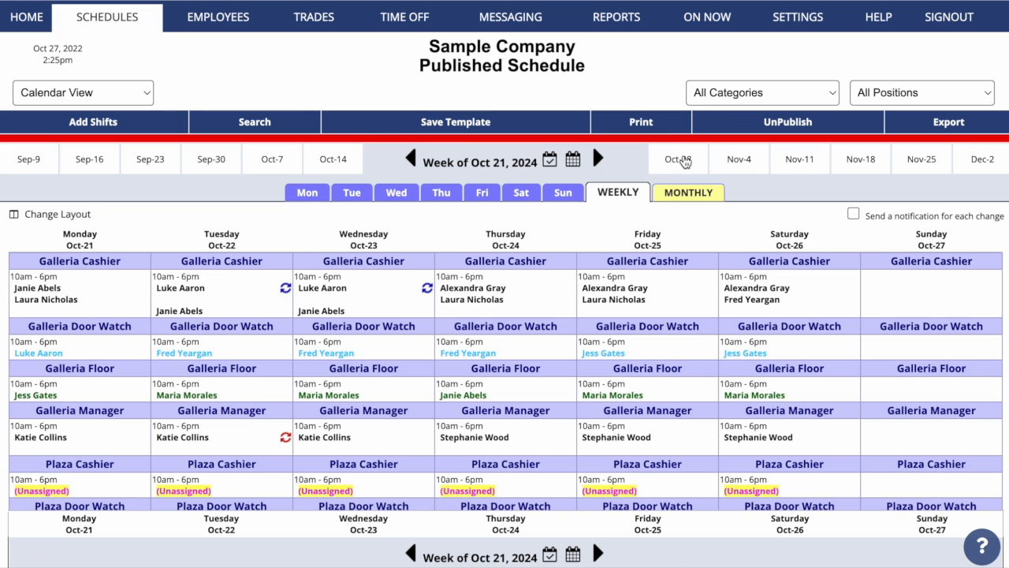
{"action": "left_click", "coordinate": [683, 161]}
{"action": "left_click", "coordinate": [901, 89]}
{"action": "left_click", "coordinate": [880, 206]}
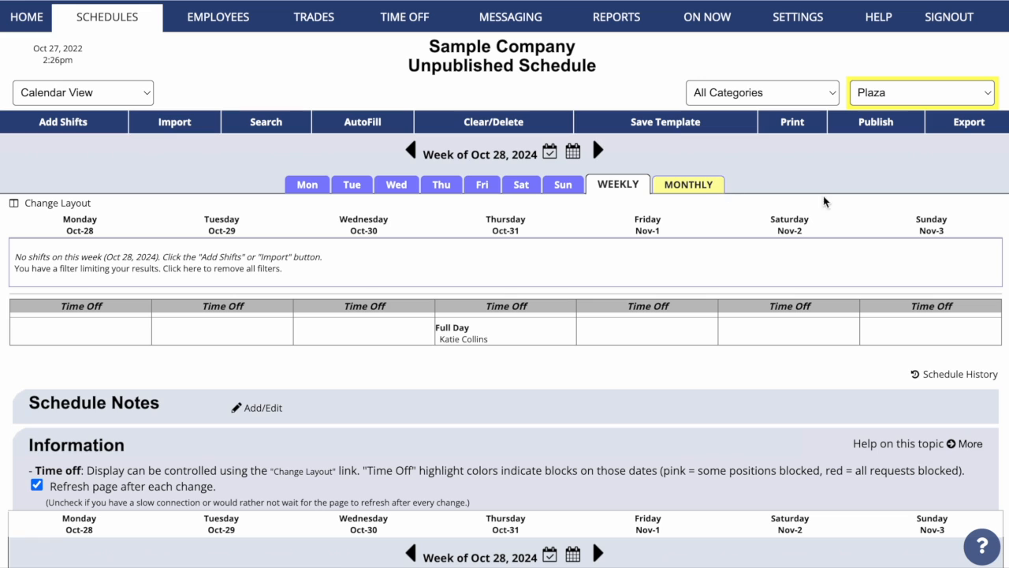
{"action": "left_click", "coordinate": [193, 121]}
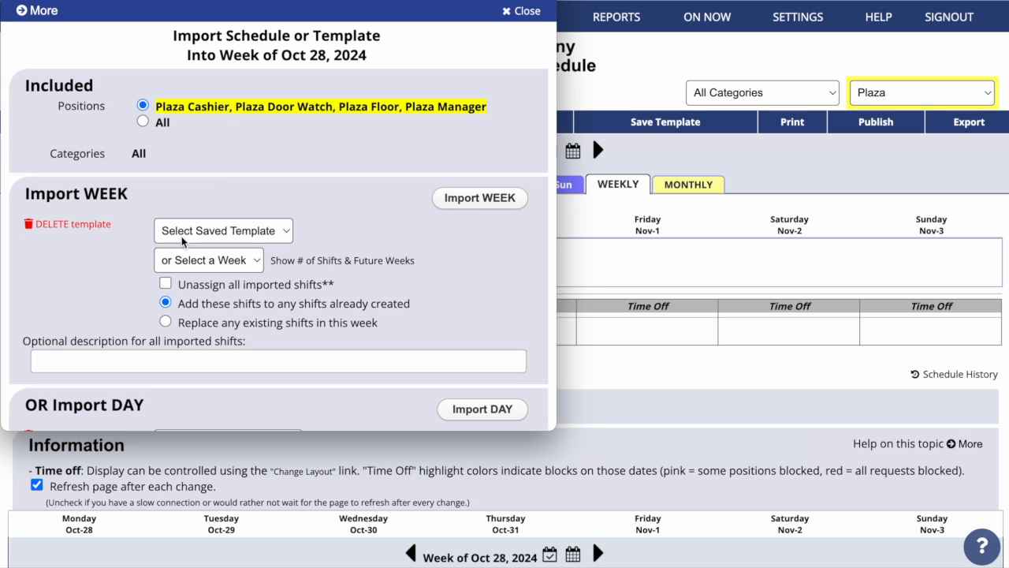
{"action": "left_click", "coordinate": [165, 283]}
{"action": "left_click", "coordinate": [277, 232]}
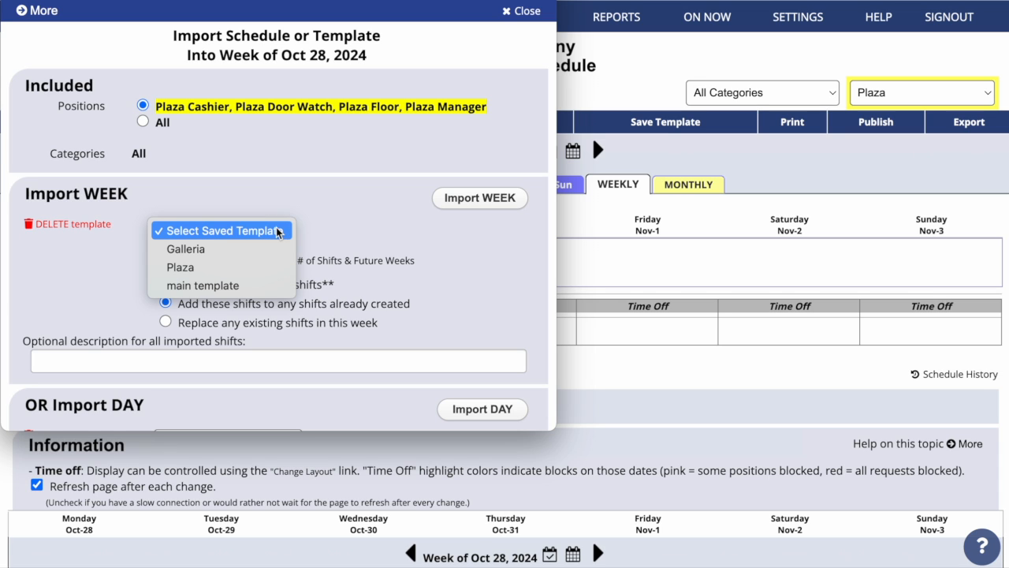
{"action": "left_click", "coordinate": [272, 287]}
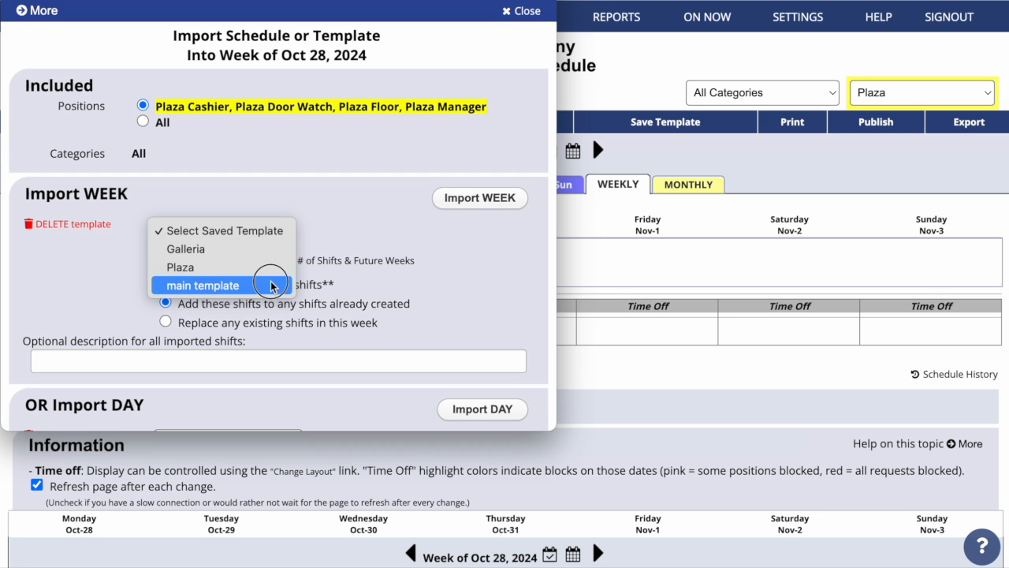
{"action": "left_click", "coordinate": [458, 206]}
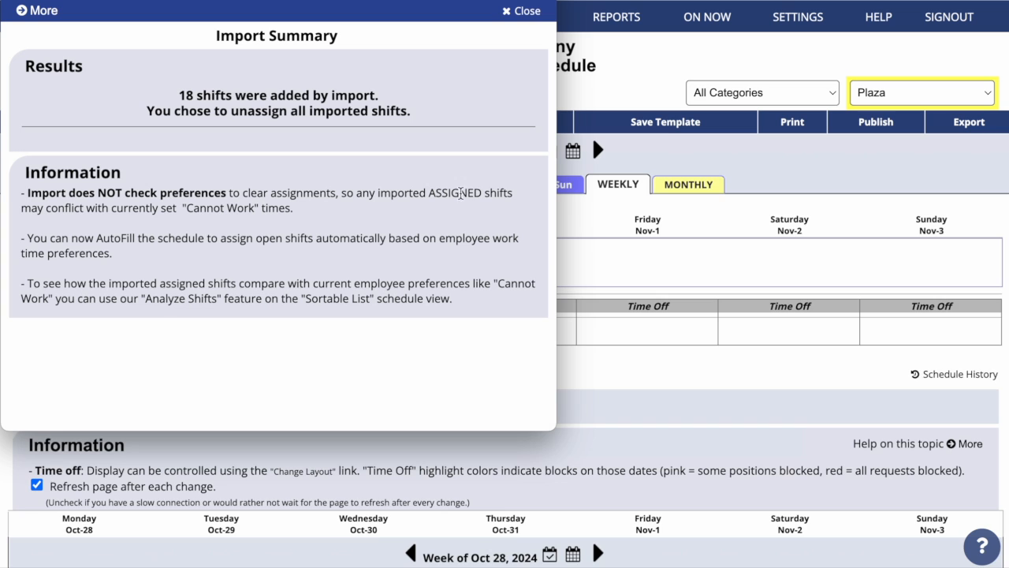
{"action": "left_click", "coordinate": [522, 11]}
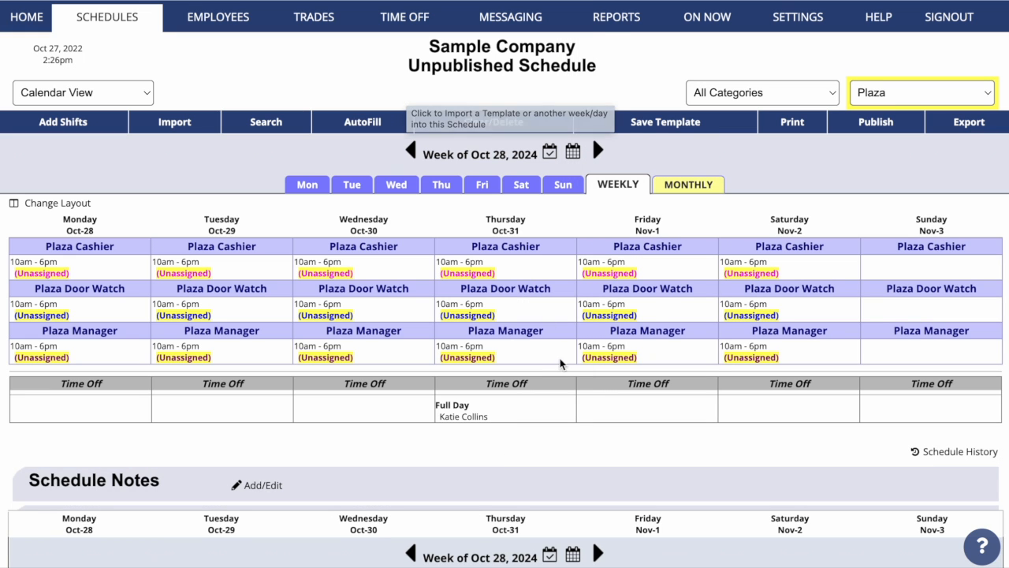
Filter to Galleria, import the main template into the week, and bring up AutoFill
{"action": "left_click", "coordinate": [919, 92]}
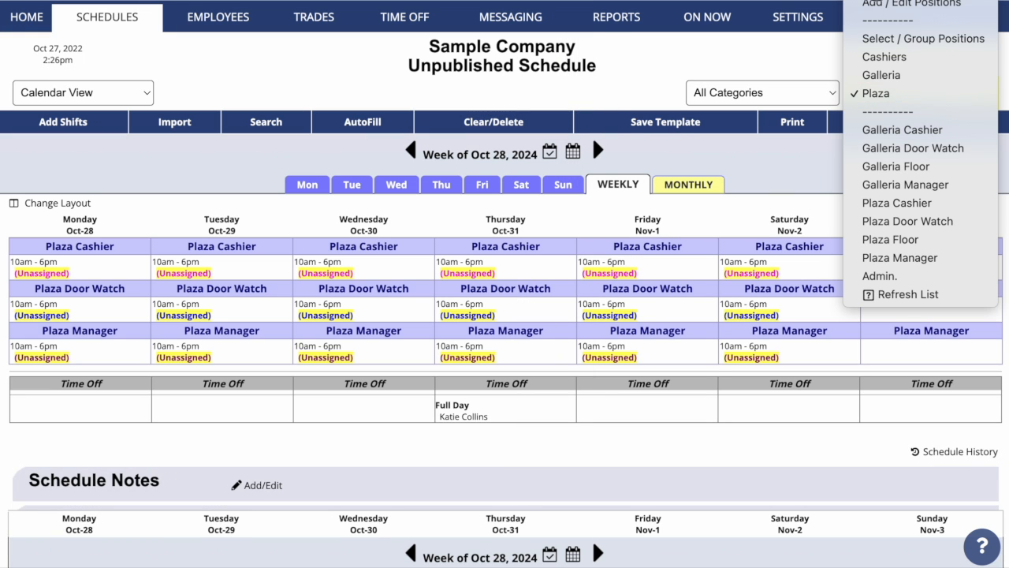
{"action": "left_click", "coordinate": [888, 1]}
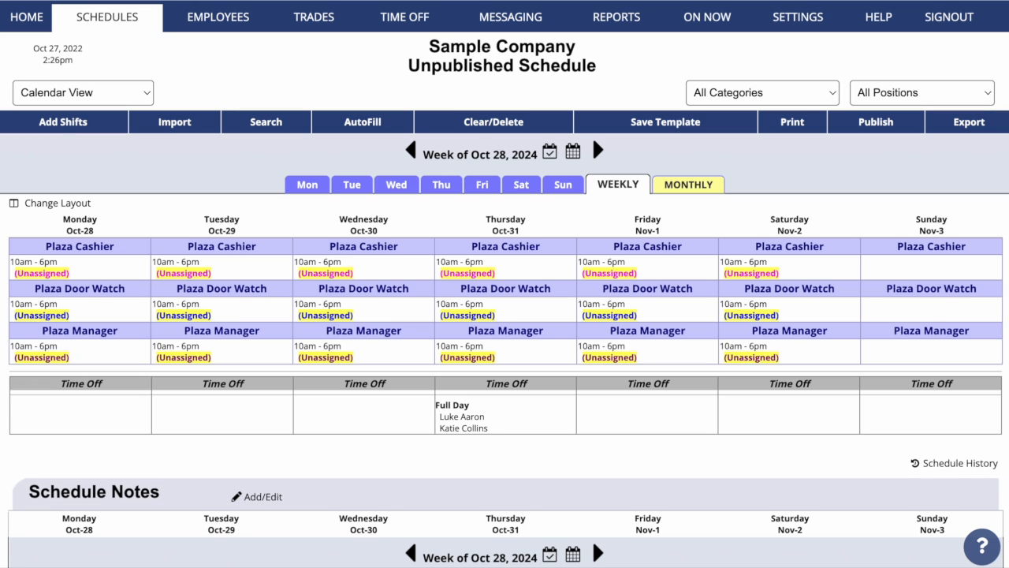
{"action": "left_click", "coordinate": [921, 96]}
{"action": "left_click", "coordinate": [920, 181]}
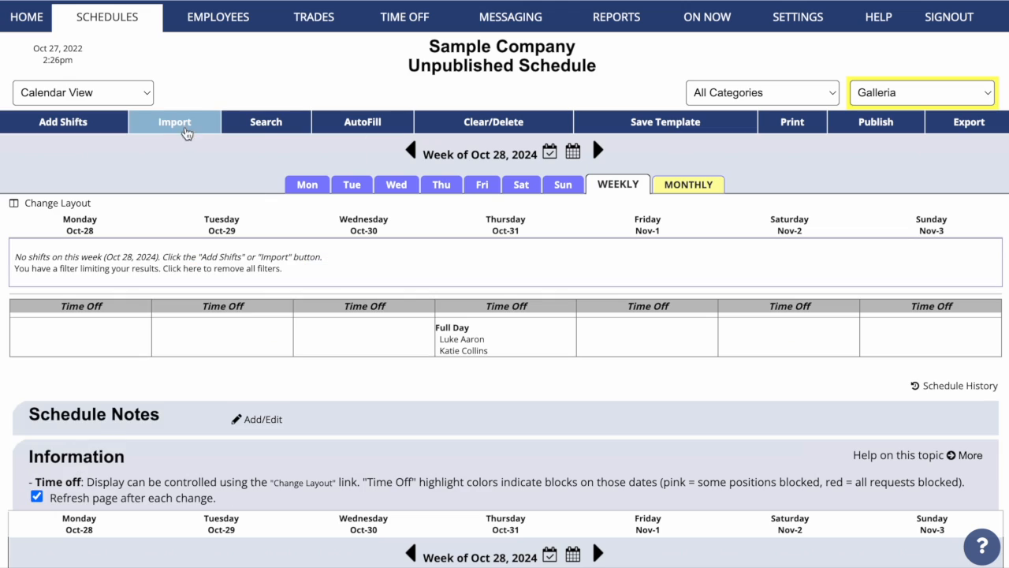
{"action": "left_click", "coordinate": [184, 132]}
{"action": "left_click", "coordinate": [222, 244]}
{"action": "left_click", "coordinate": [223, 300]}
{"action": "left_click", "coordinate": [442, 214]}
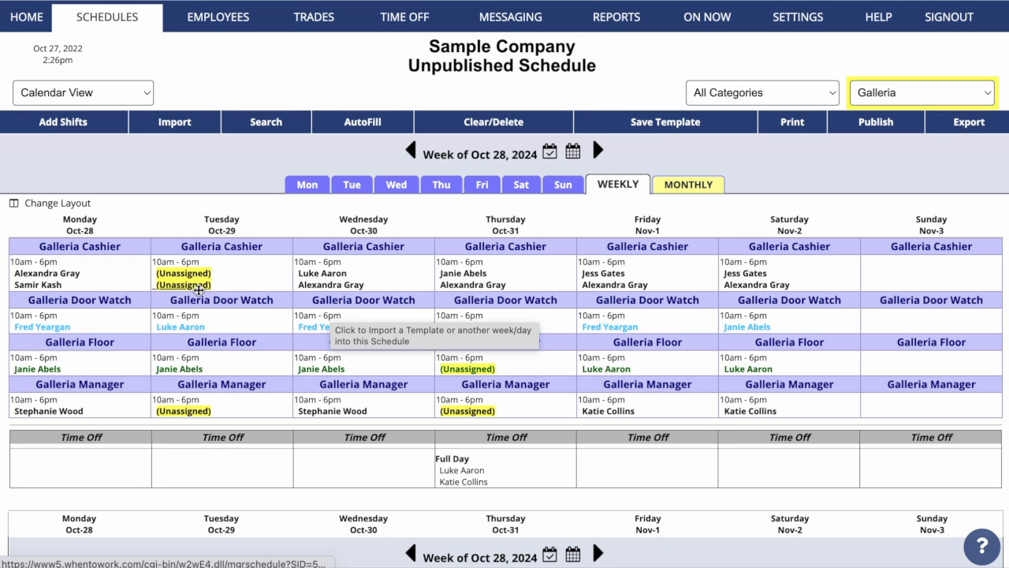
{"action": "left_click", "coordinate": [343, 129]}
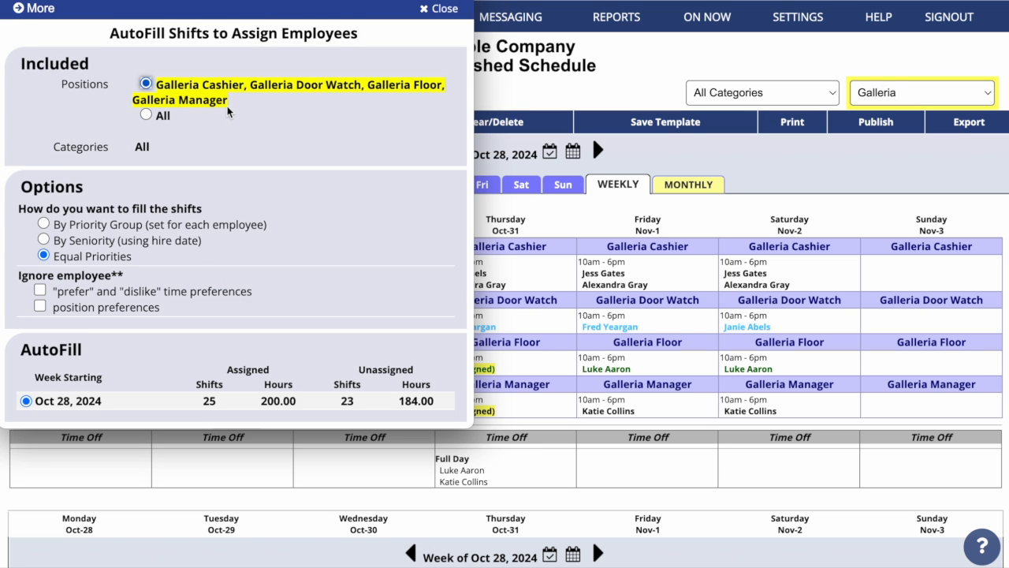
Run AutoFill on the Galleria shifts and review the result across all positions
{"action": "scroll", "coordinate": [218, 260], "scroll_direction": "down", "scroll_amount": 2}
{"action": "left_click", "coordinate": [228, 338]}
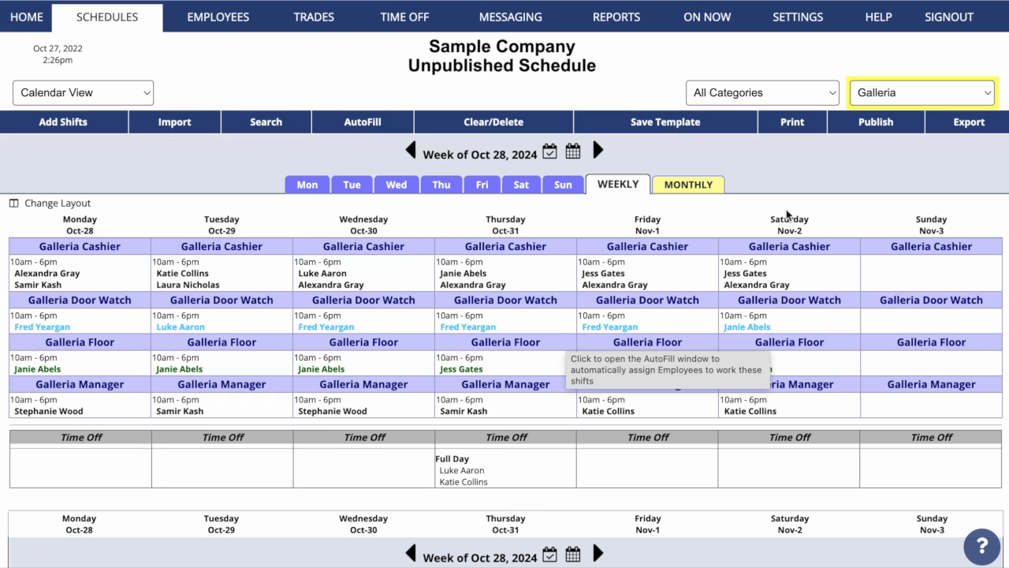
{"action": "left_click", "coordinate": [878, 100]}
{"action": "left_click", "coordinate": [880, 5]}
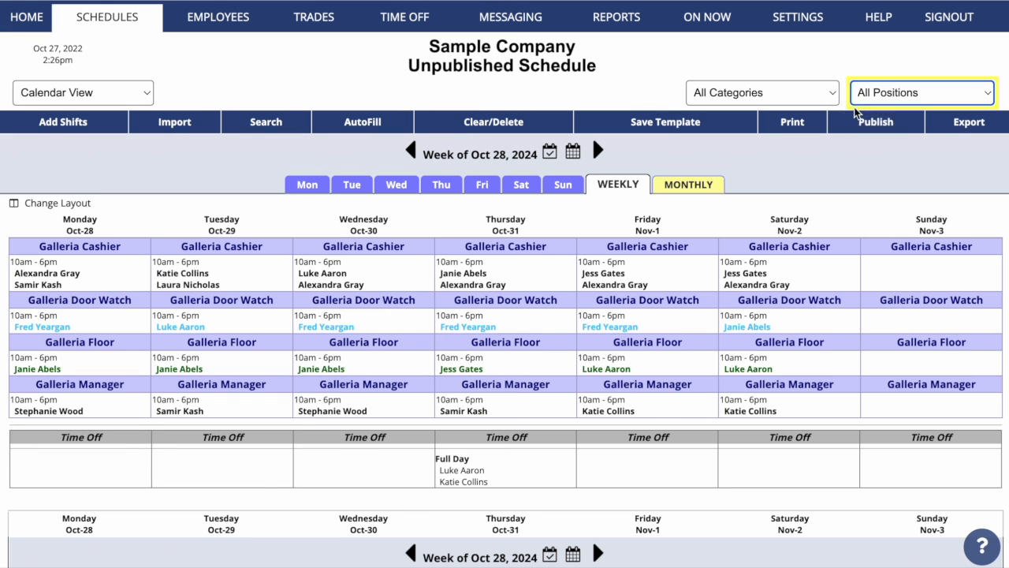
{"action": "scroll", "coordinate": [859, 192], "scroll_direction": "down", "scroll_amount": 2}
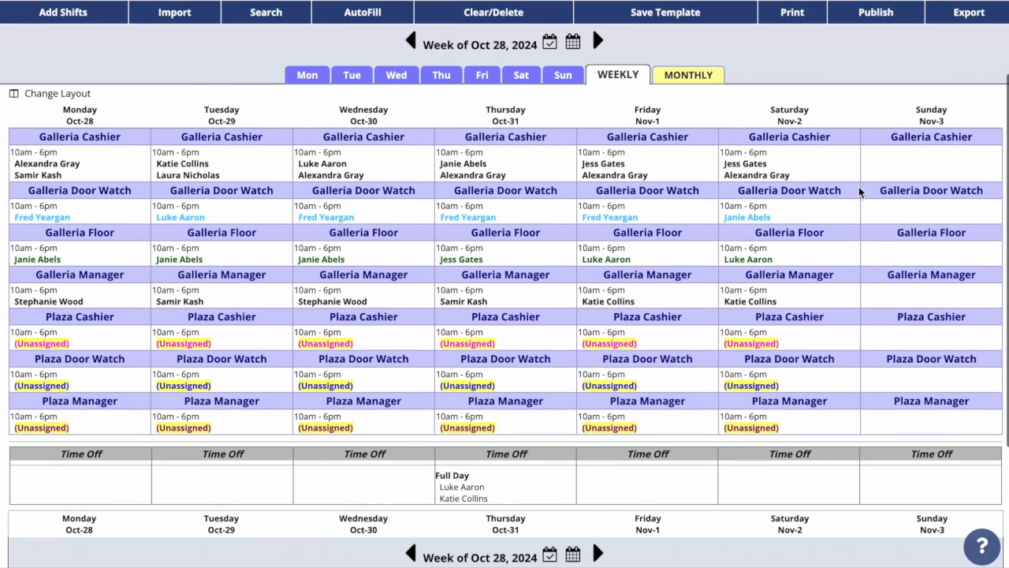
{"action": "scroll", "coordinate": [859, 193], "scroll_direction": "up", "scroll_amount": 2}
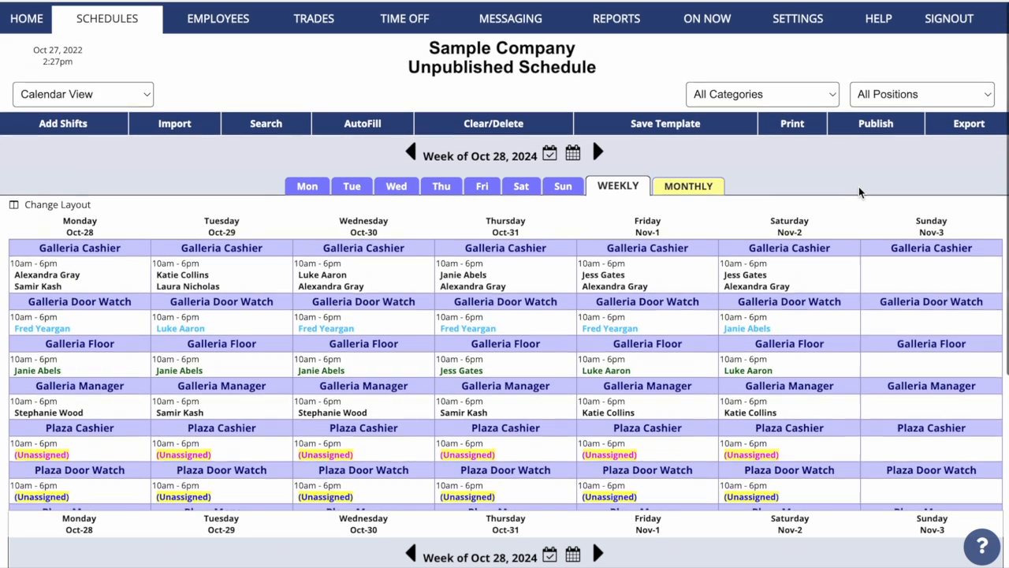
Filter to Plaza, run AutoFill on its open shifts, and dismiss the statistics
{"action": "left_click", "coordinate": [903, 99]}
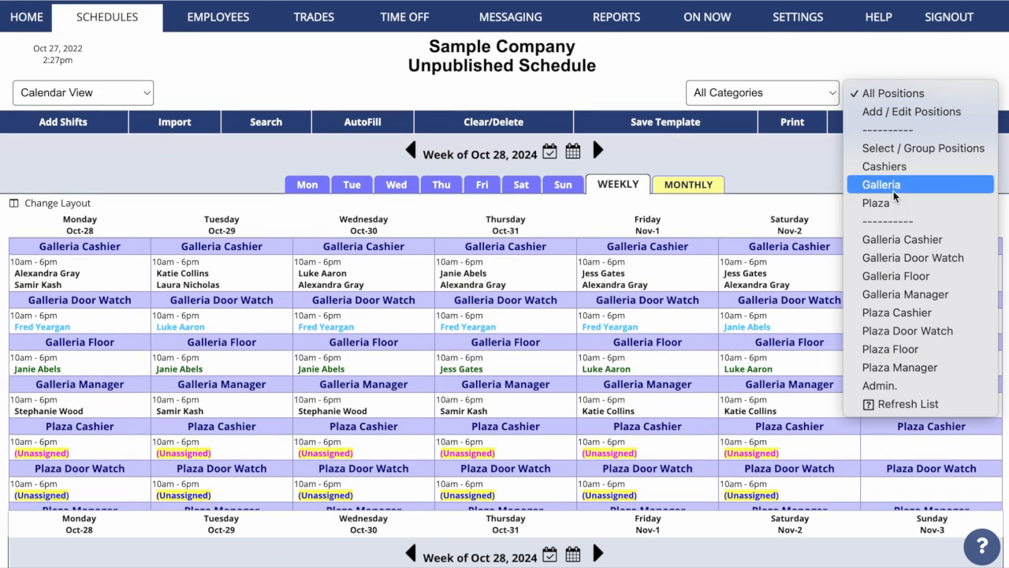
{"action": "left_click", "coordinate": [871, 201]}
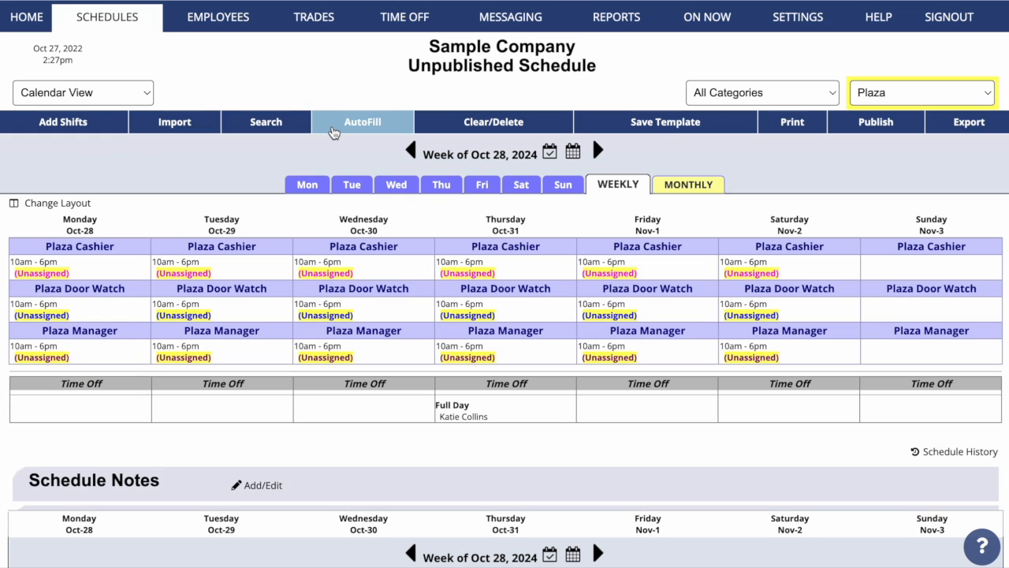
{"action": "left_click", "coordinate": [352, 124]}
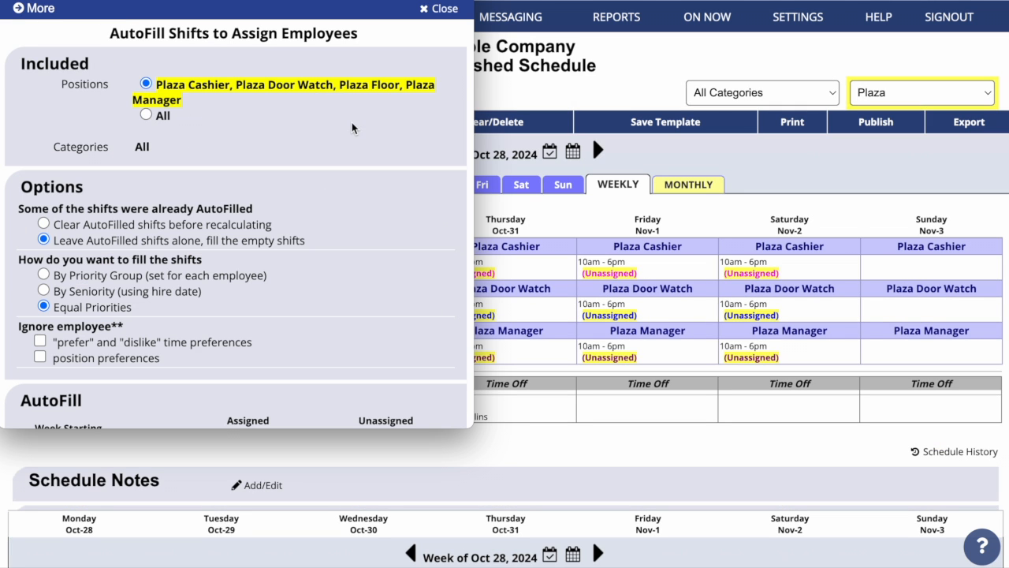
{"action": "scroll", "coordinate": [300, 154], "scroll_direction": "down", "scroll_amount": 3}
{"action": "left_click", "coordinate": [236, 346]}
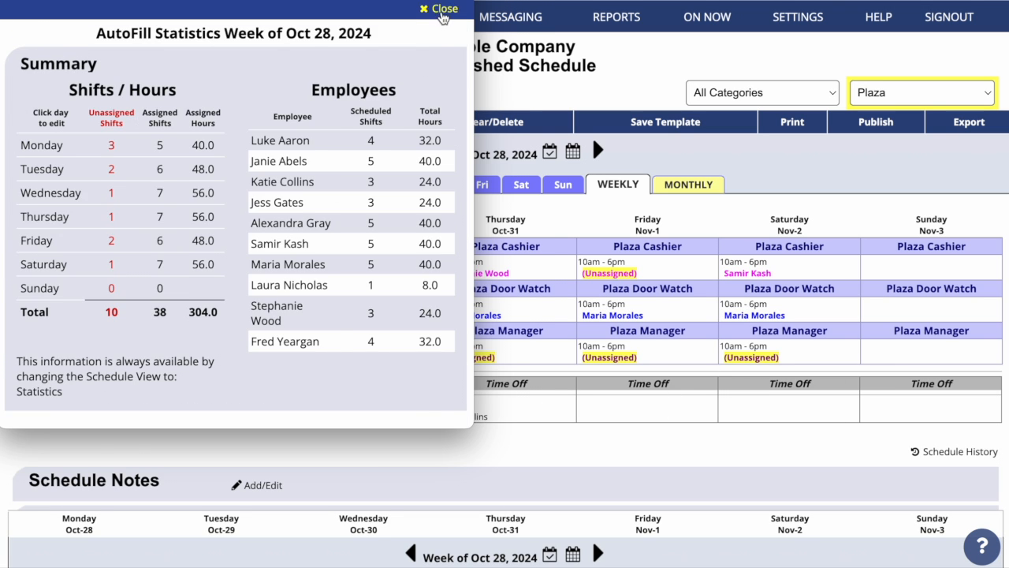
{"action": "left_click", "coordinate": [439, 9]}
{"action": "scroll", "coordinate": [798, 451], "scroll_direction": "down", "scroll_amount": 2}
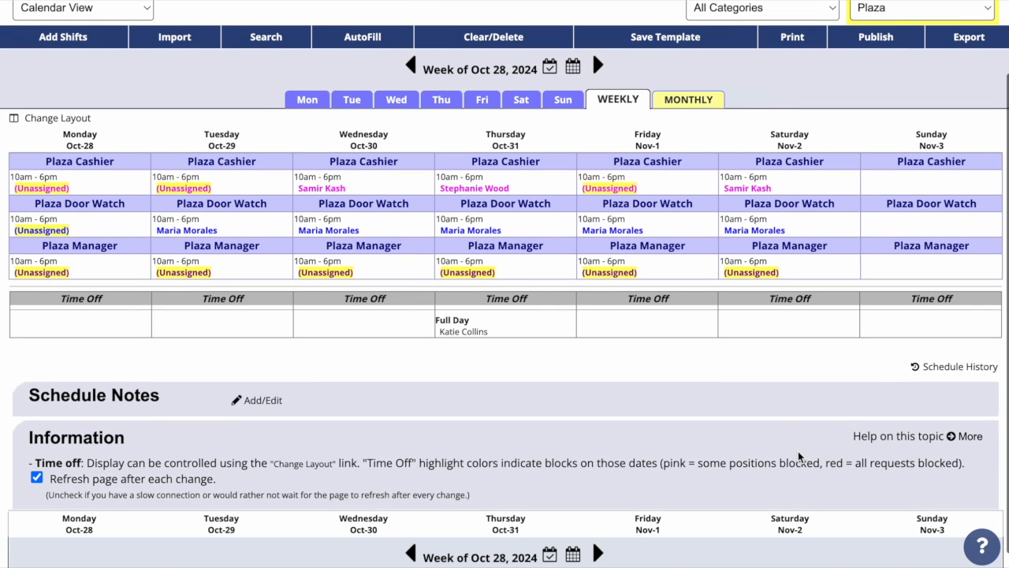
{"action": "left_click", "coordinate": [927, 366]}
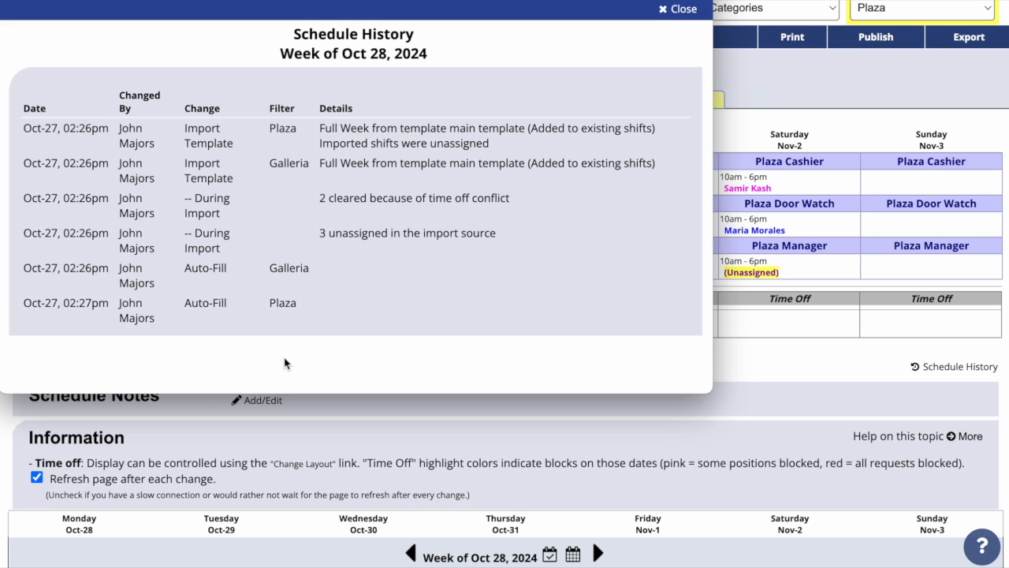
{"action": "left_click", "coordinate": [691, 10]}
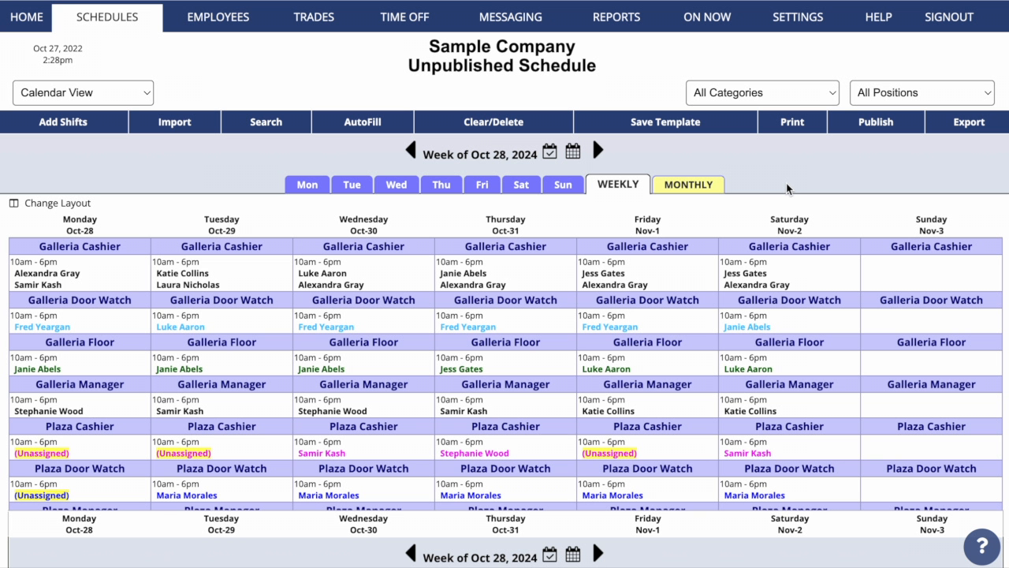
Publish the four Plaza positions for Oct 28 under Selected Positions with the Plaza group filter
{"action": "left_click", "coordinate": [873, 124]}
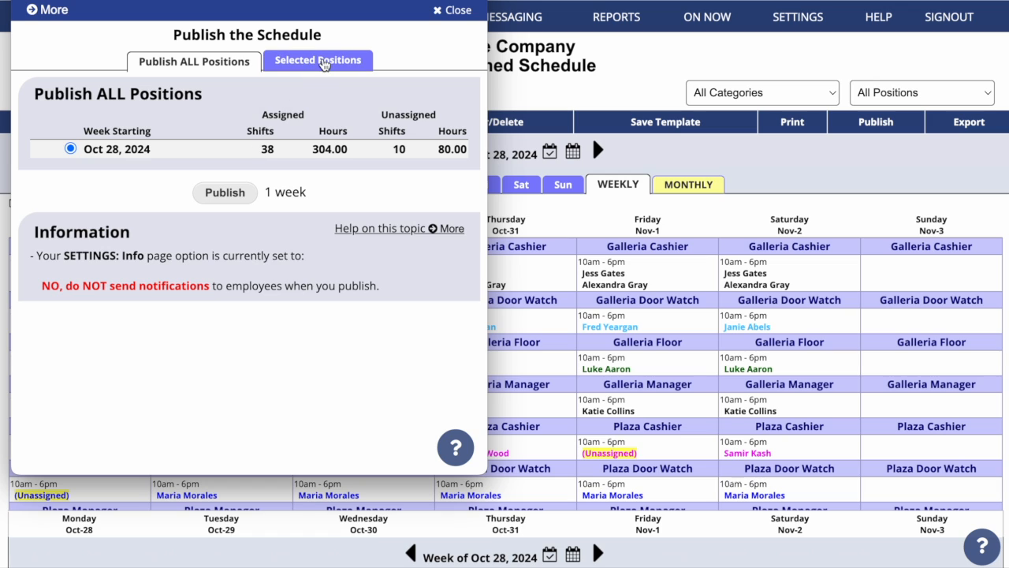
{"action": "left_click", "coordinate": [324, 62]}
{"action": "left_click", "coordinate": [325, 136]}
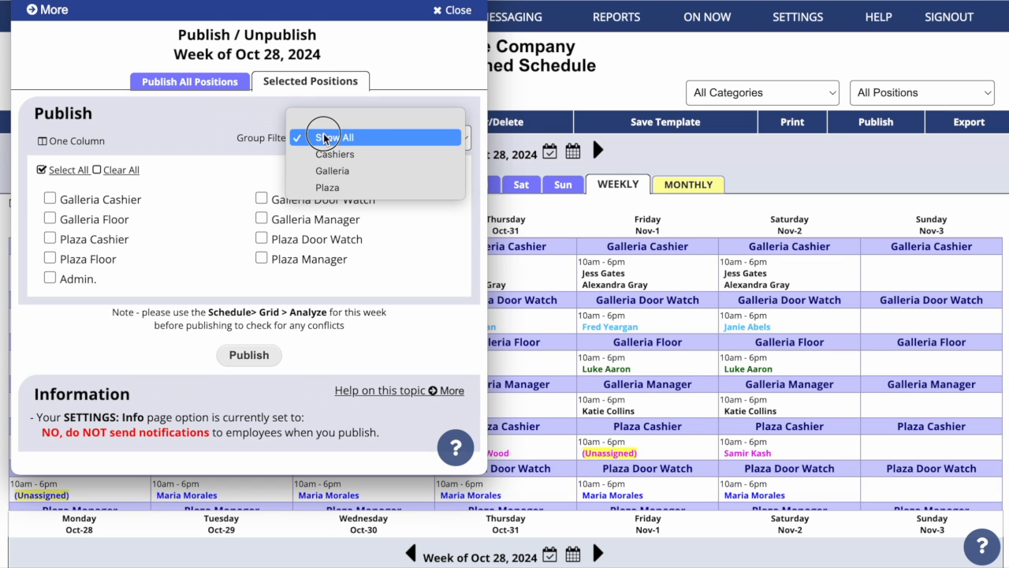
{"action": "left_click", "coordinate": [327, 187]}
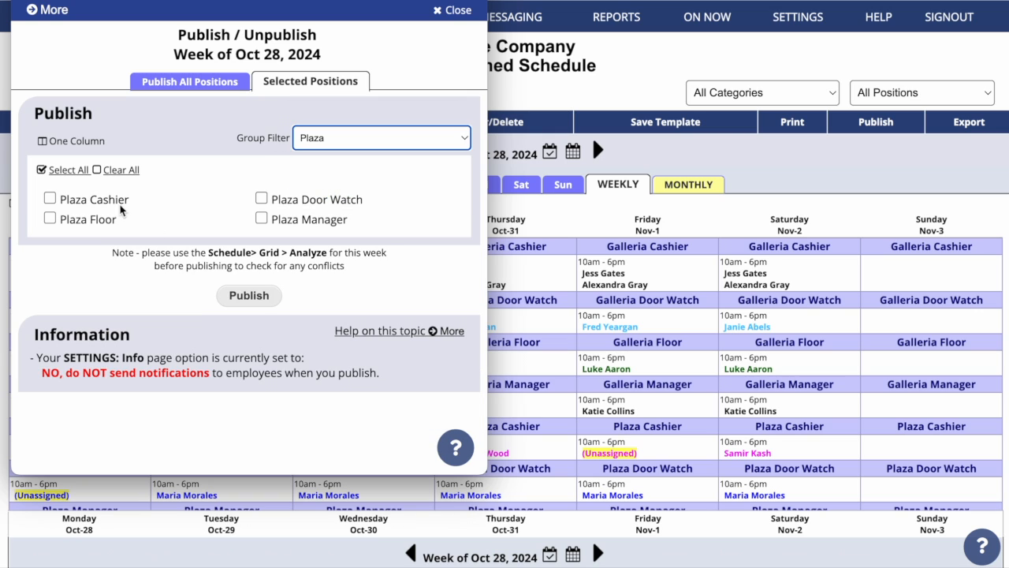
{"action": "left_click", "coordinate": [71, 174]}
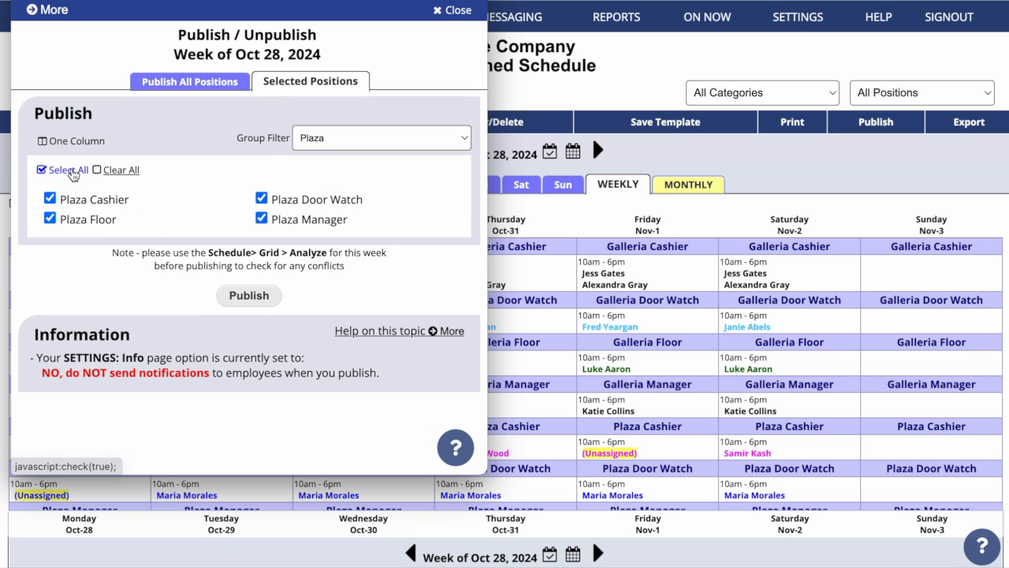
{"action": "left_click", "coordinate": [241, 294]}
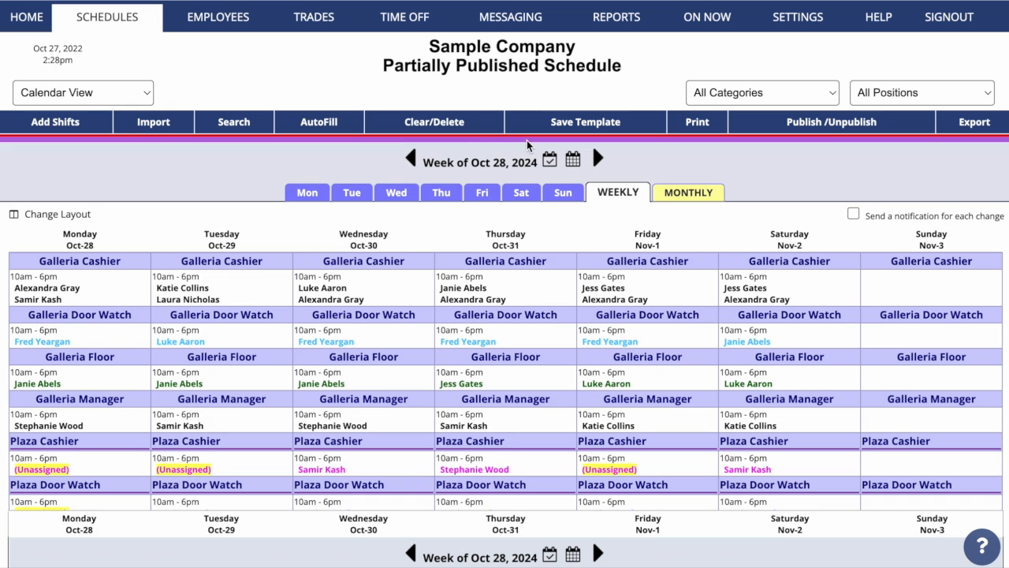
Check the Plaza-only schedule, then return to All Positions
{"action": "left_click", "coordinate": [950, 94]}
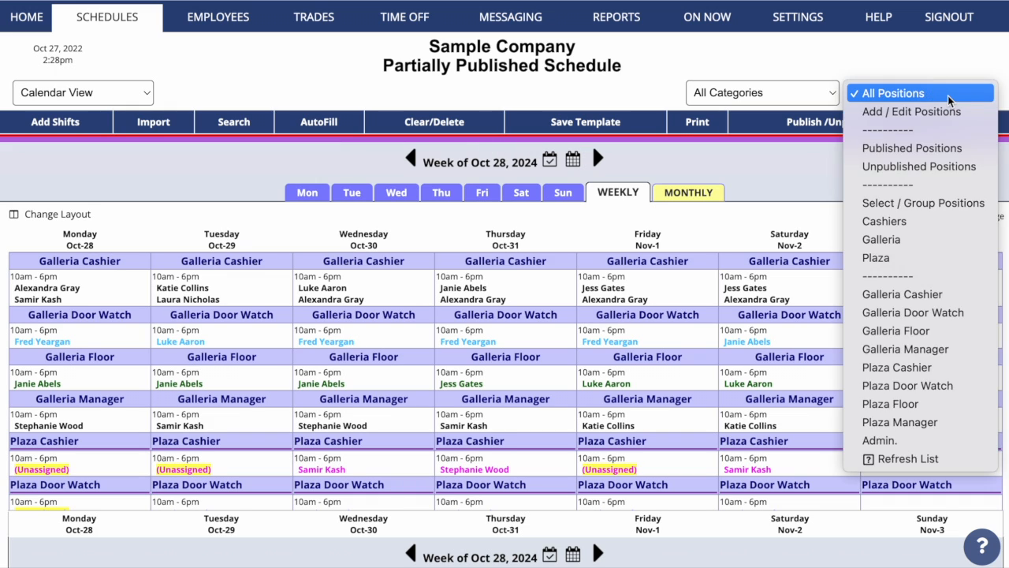
{"action": "left_click", "coordinate": [956, 258]}
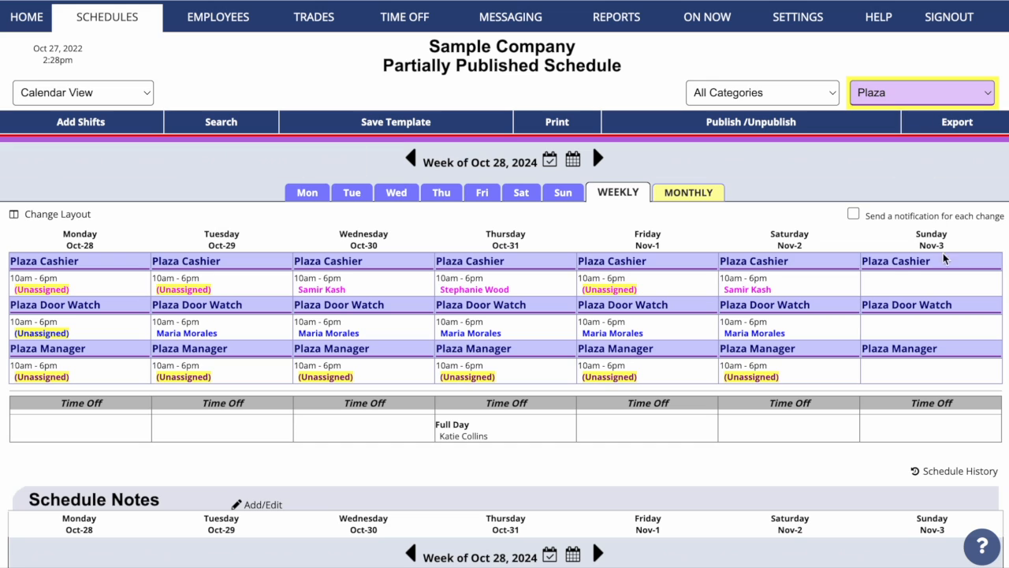
{"action": "left_click", "coordinate": [958, 94]}
{"action": "left_click", "coordinate": [899, 3]}
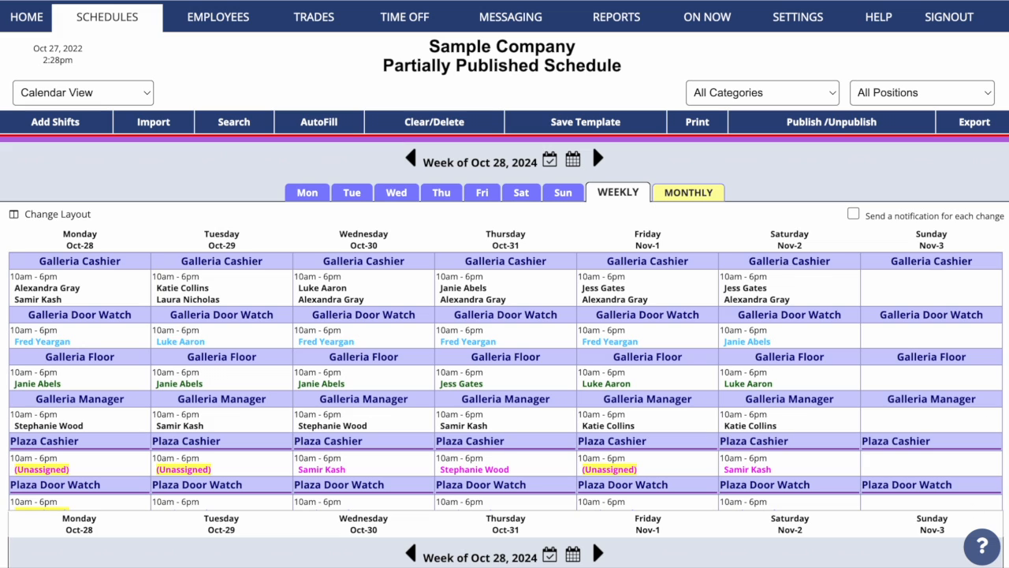
Publish the Galleria positions, then set the filter back to All Positions
{"action": "left_click", "coordinate": [880, 93]}
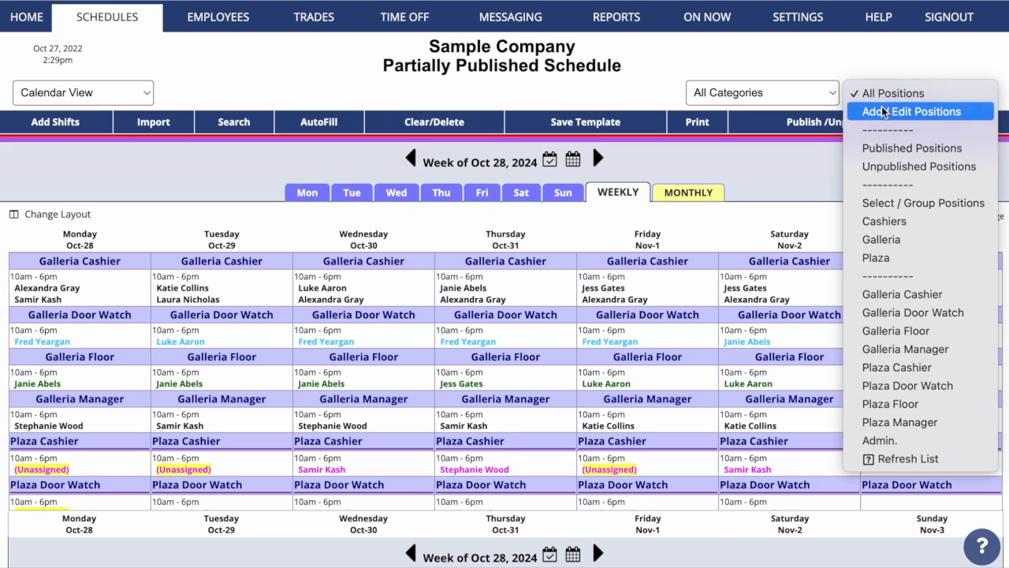
{"action": "left_click", "coordinate": [899, 248]}
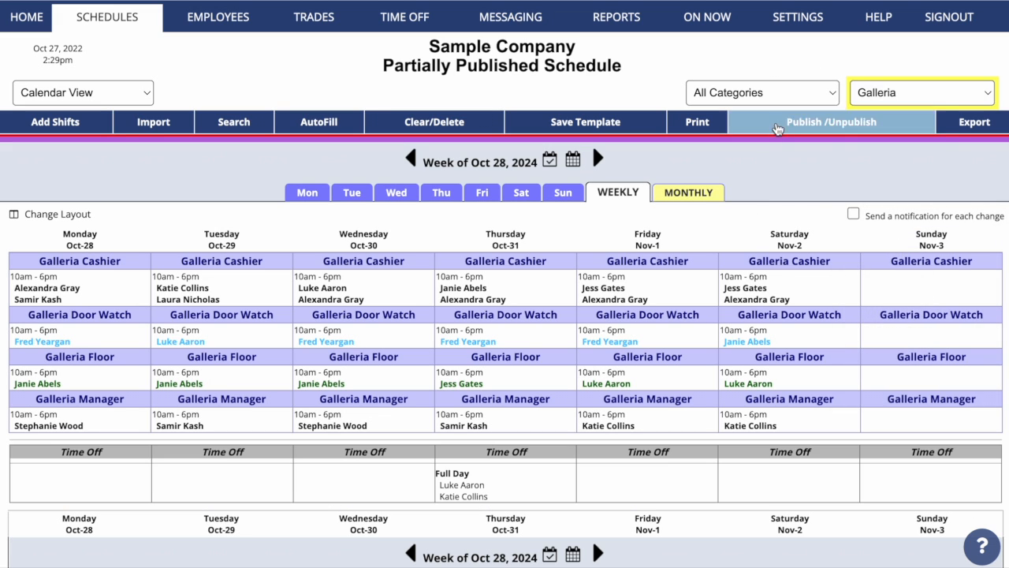
{"action": "left_click", "coordinate": [777, 131]}
{"action": "left_click", "coordinate": [231, 300]}
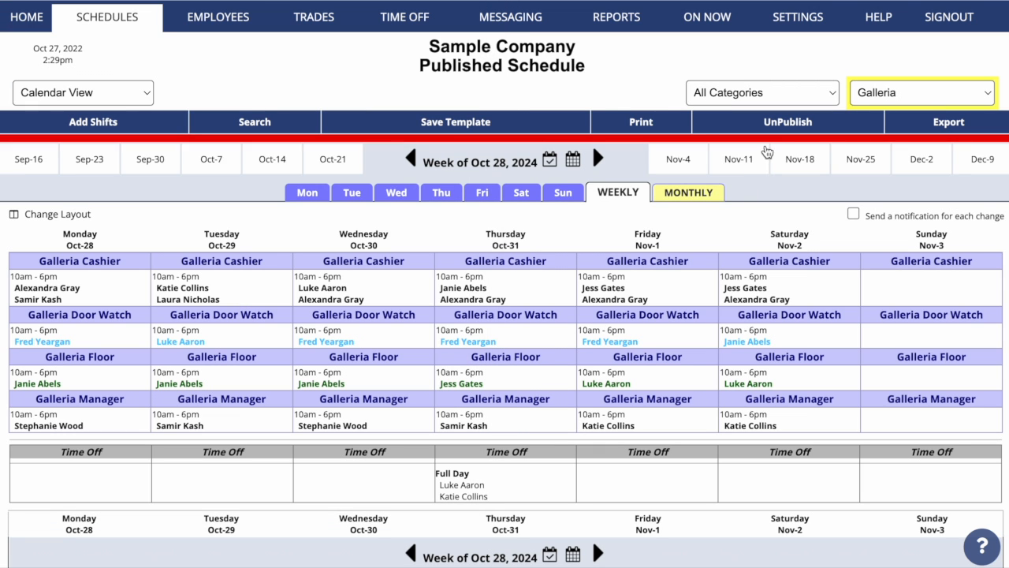
{"action": "left_click", "coordinate": [876, 93]}
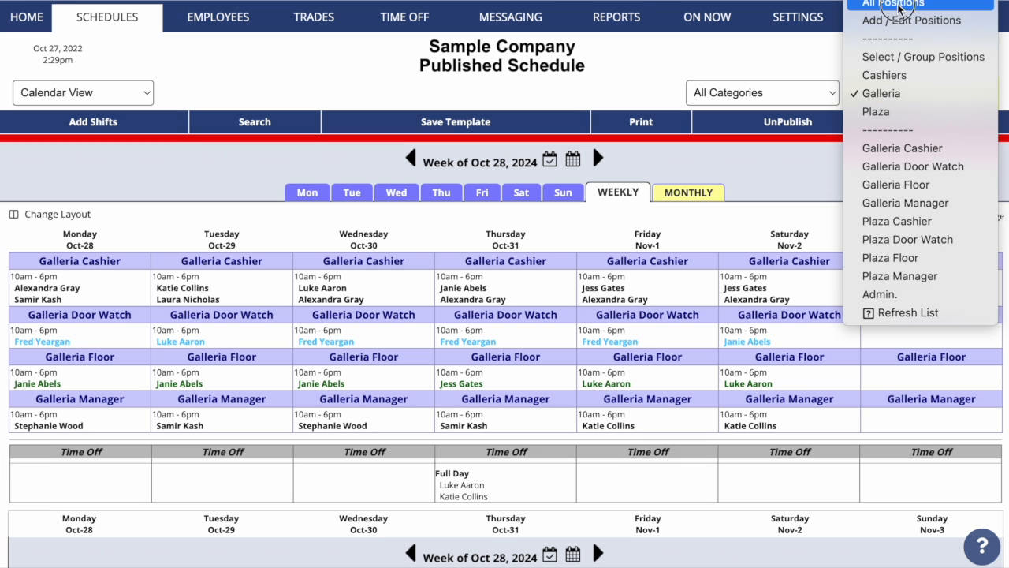
{"action": "left_click", "coordinate": [899, 7]}
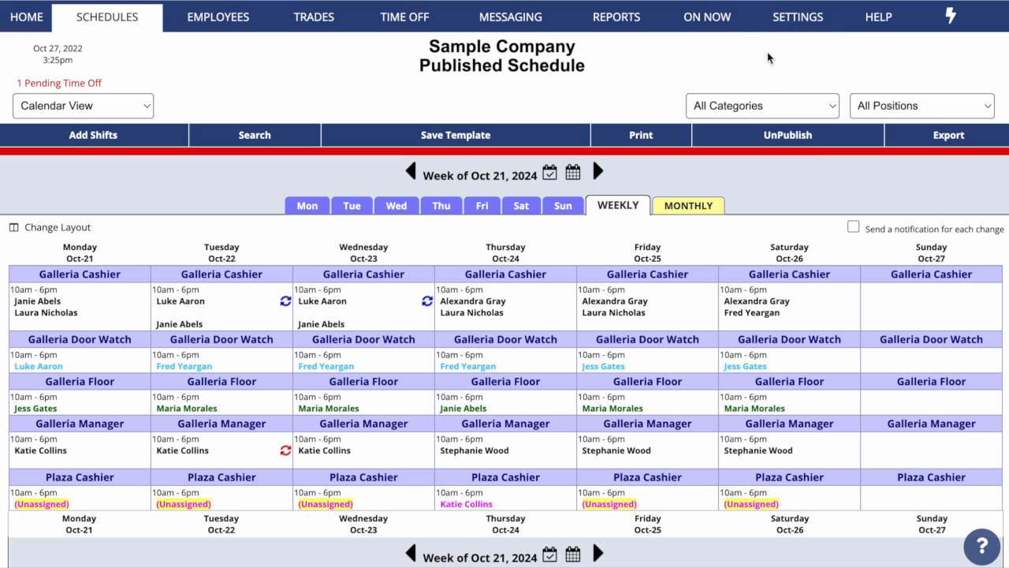
Turn on employee status icons in the company settings
{"action": "mouse_move", "coordinate": [798, 28]}
{"action": "left_click", "coordinate": [803, 47]}
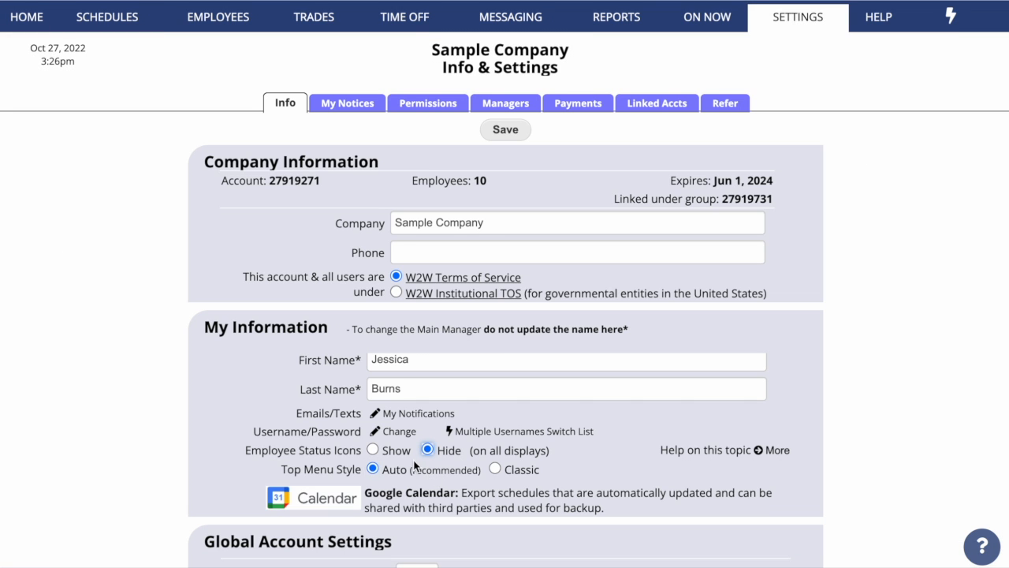
{"action": "left_click", "coordinate": [372, 449]}
{"action": "scroll", "coordinate": [372, 450], "scroll_direction": "down", "scroll_amount": 5}
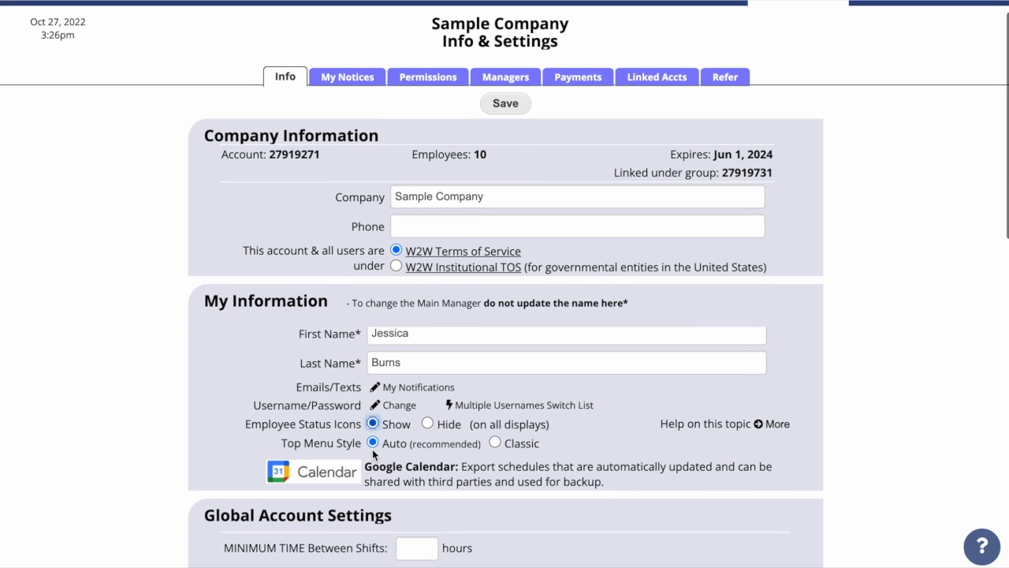
{"action": "scroll", "coordinate": [372, 450], "scroll_direction": "down", "scroll_amount": 2}
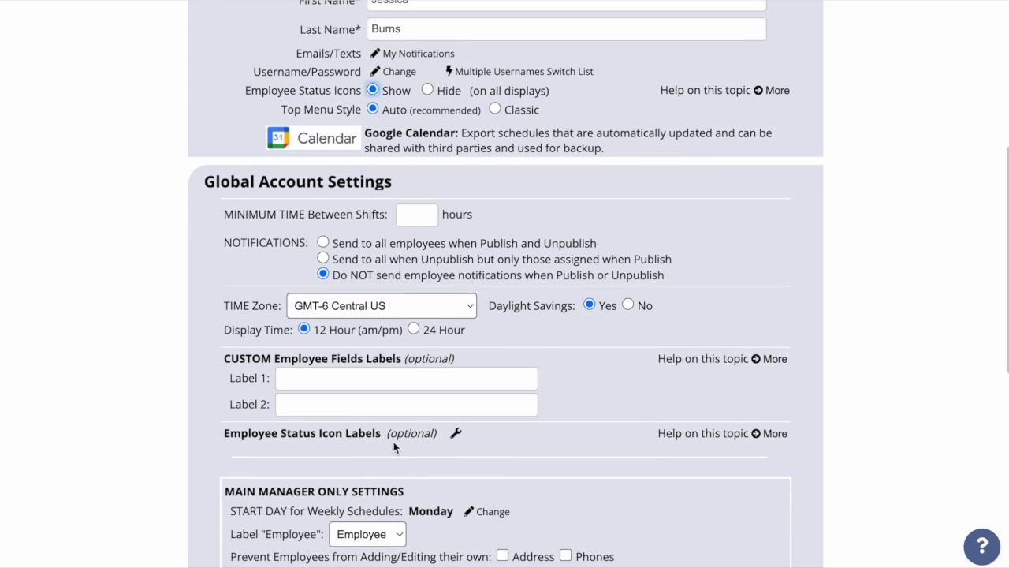
Title the icon legend 'Locations' with blue Galleria, orange Plaza and green Both, and save
{"action": "left_click", "coordinate": [457, 436]}
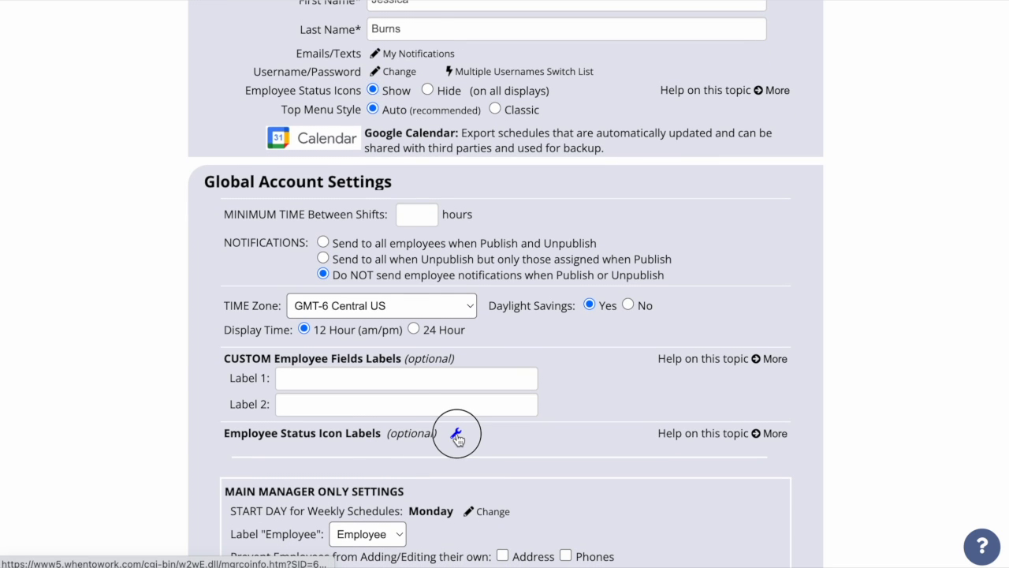
{"action": "type", "text": "Locations"}
{"action": "left_click", "coordinate": [151, 237]}
{"action": "type", "text": "Gallera"}
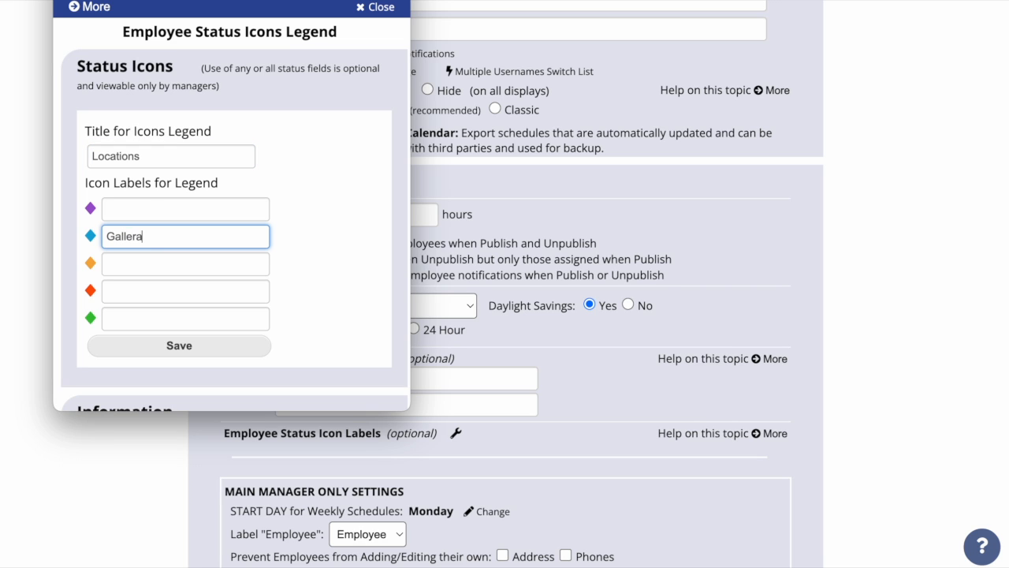
{"action": "key", "text": "BackSpace"}
{"action": "type", "text": "ia"}
{"action": "left_click", "coordinate": [142, 266]}
{"action": "type", "text": "Plaza"}
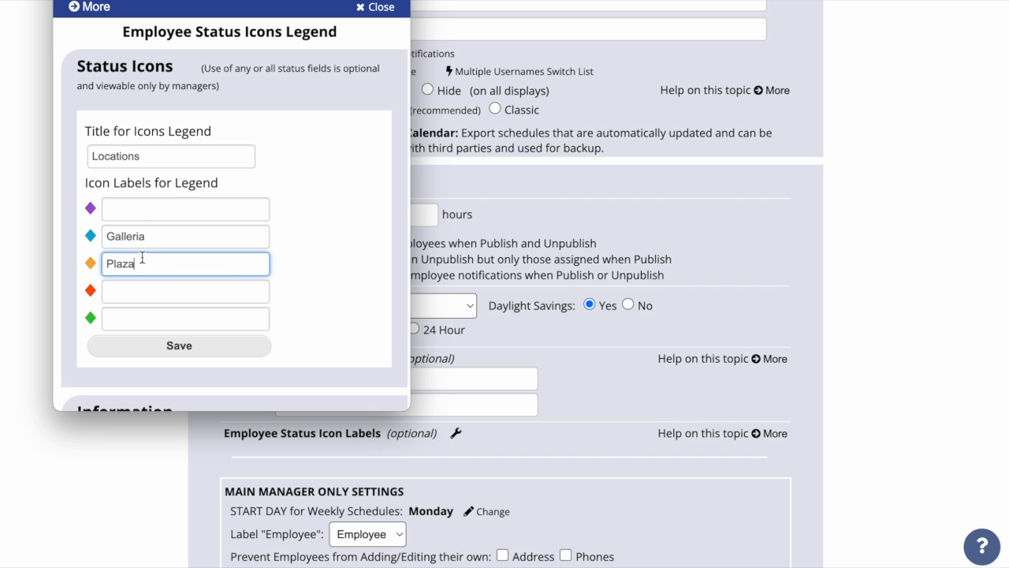
{"action": "left_click", "coordinate": [145, 321]}
{"action": "type", "text": "Both"}
{"action": "left_click", "coordinate": [188, 350]}
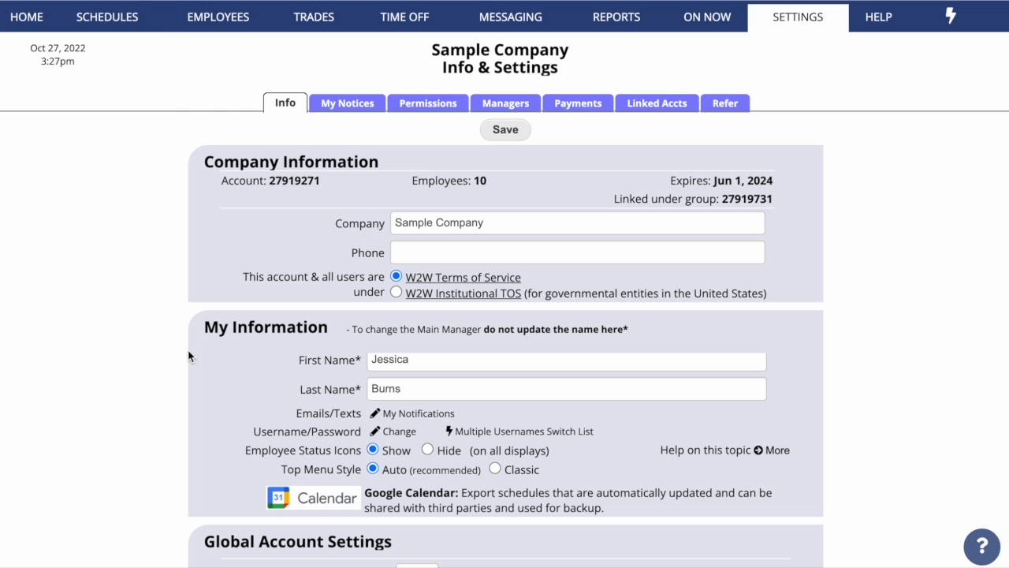
In the employee list, tag the first five employees Galleria, Both, Plaza, Galleria and Both
{"action": "mouse_move", "coordinate": [225, 24]}
{"action": "left_click", "coordinate": [236, 45]}
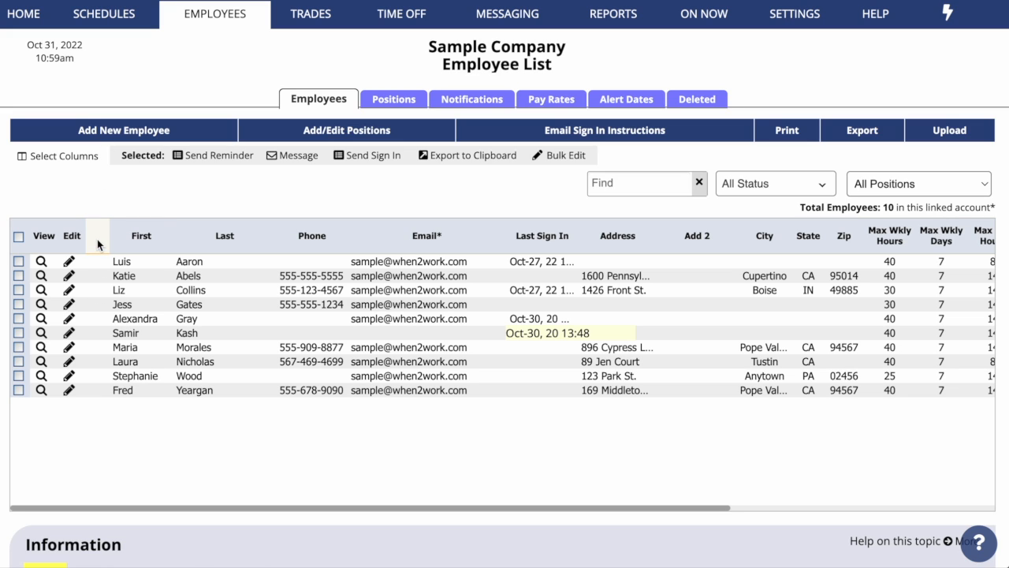
{"action": "left_click", "coordinate": [98, 261]}
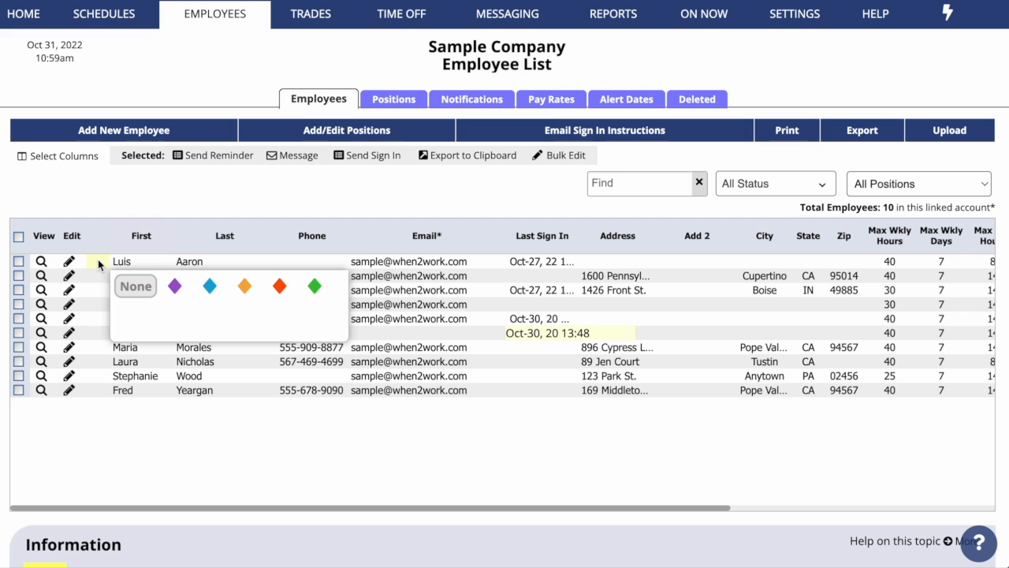
{"action": "left_click", "coordinate": [211, 288]}
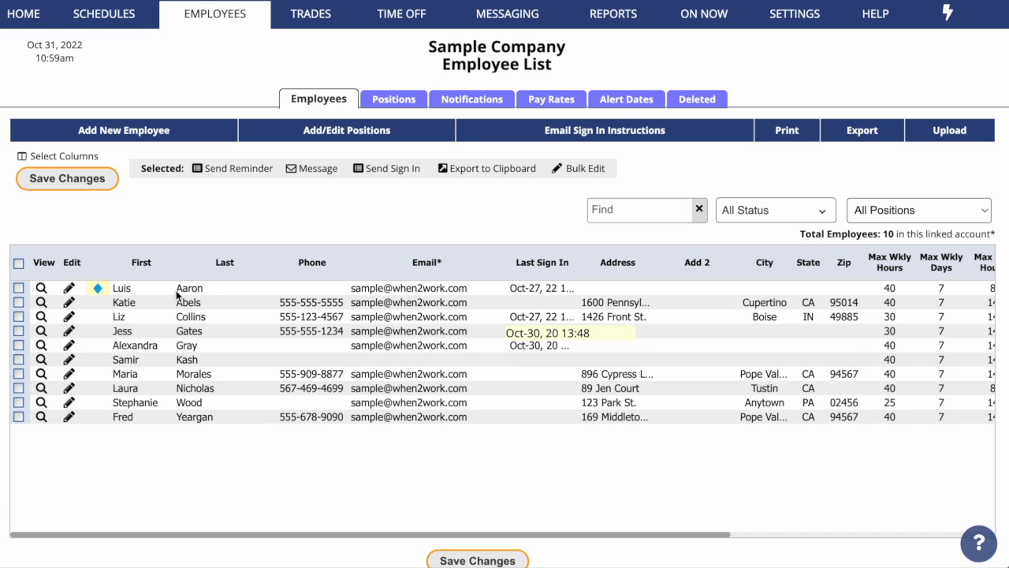
{"action": "left_click", "coordinate": [98, 302]}
{"action": "left_click", "coordinate": [314, 327]}
{"action": "left_click", "coordinate": [99, 317]}
{"action": "left_click", "coordinate": [245, 341]}
{"action": "left_click", "coordinate": [98, 330]}
{"action": "left_click", "coordinate": [210, 355]}
{"action": "left_click", "coordinate": [98, 345]}
{"action": "left_click", "coordinate": [315, 370]}
Tag the remaining employees with Galleria or Both icons, save the changes, and sort by icon
{"action": "left_click", "coordinate": [98, 359]}
{"action": "left_click", "coordinate": [209, 384]}
{"action": "left_click", "coordinate": [98, 373]}
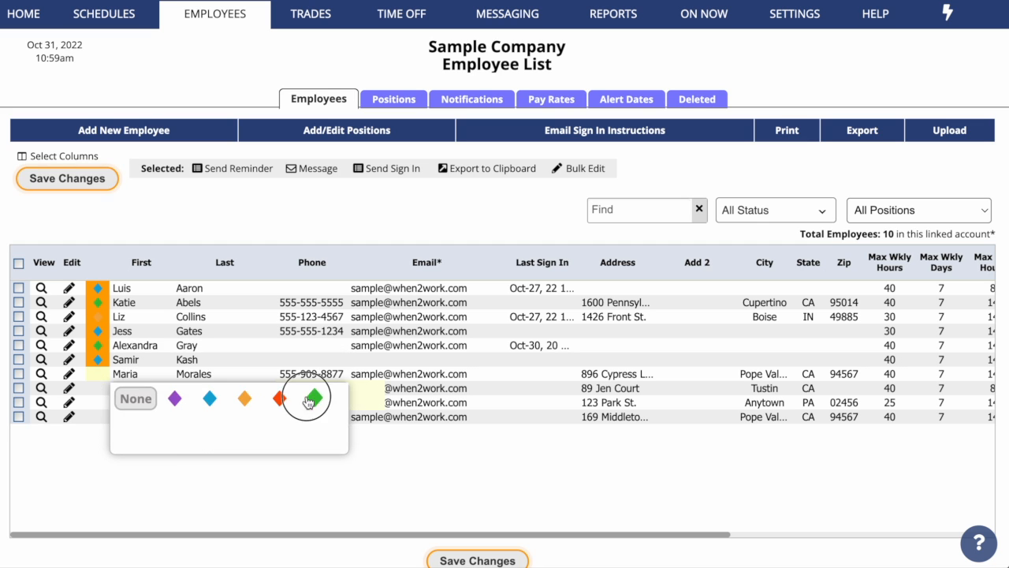
{"action": "left_click", "coordinate": [315, 398]}
{"action": "left_click", "coordinate": [98, 387]}
{"action": "left_click", "coordinate": [315, 412]}
{"action": "left_click", "coordinate": [98, 402]}
{"action": "left_click", "coordinate": [98, 417]}
{"action": "left_click", "coordinate": [315, 442]}
{"action": "left_click", "coordinate": [87, 178]}
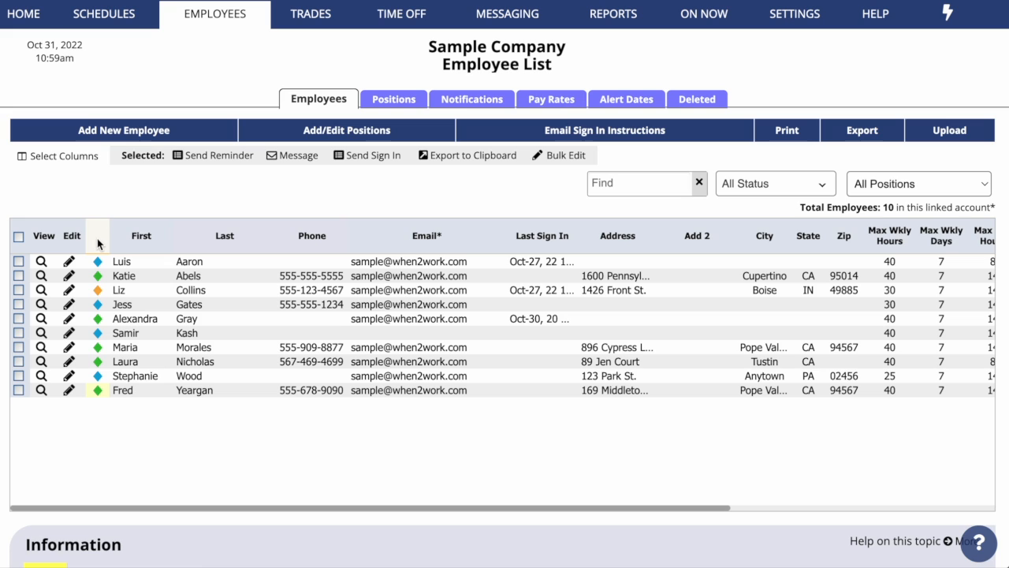
{"action": "left_click", "coordinate": [97, 237]}
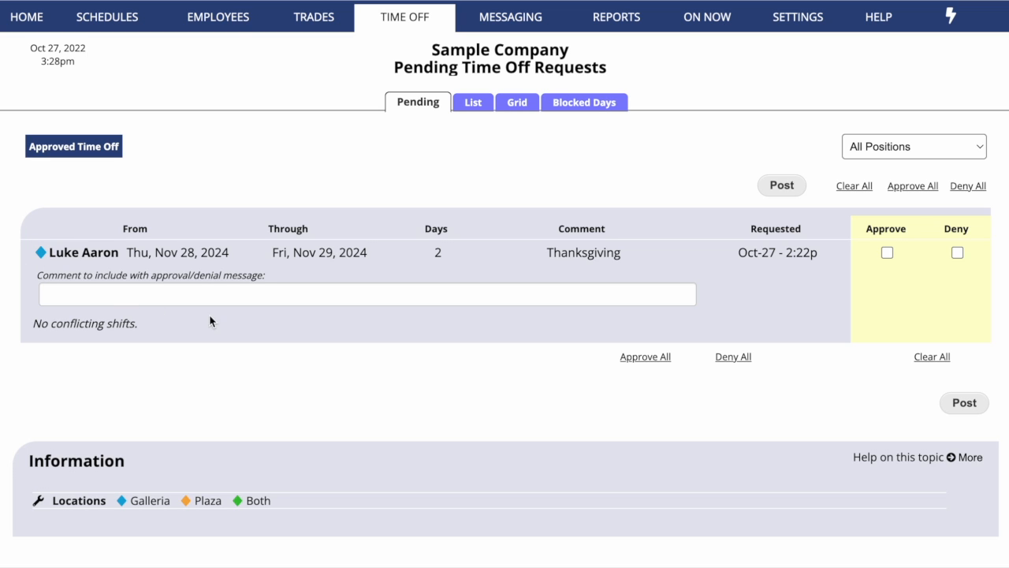
Filter pending time off requests to Galleria, then to Plaza
{"action": "left_click", "coordinate": [948, 147]}
{"action": "left_click", "coordinate": [949, 237]}
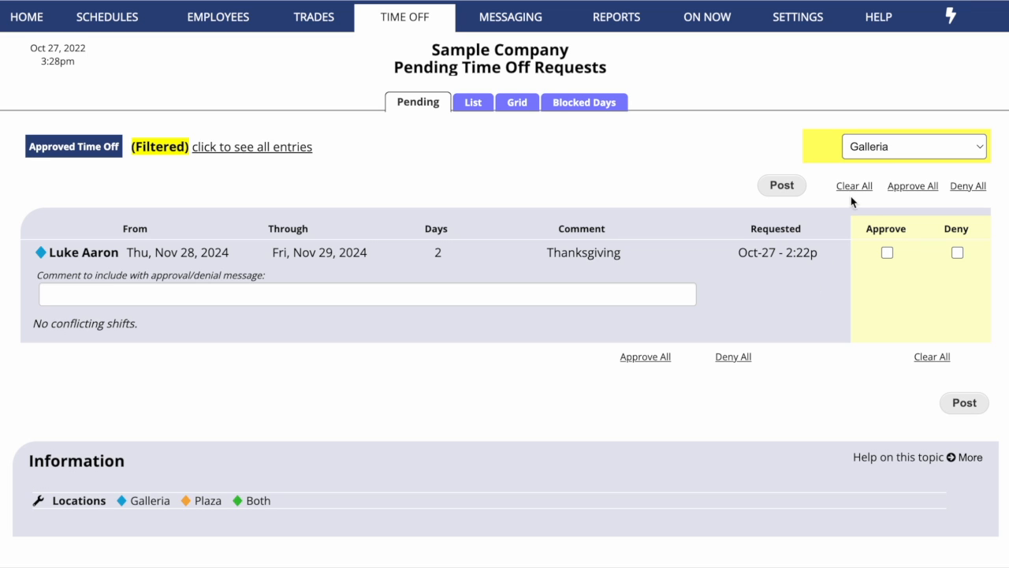
{"action": "left_click", "coordinate": [878, 147]}
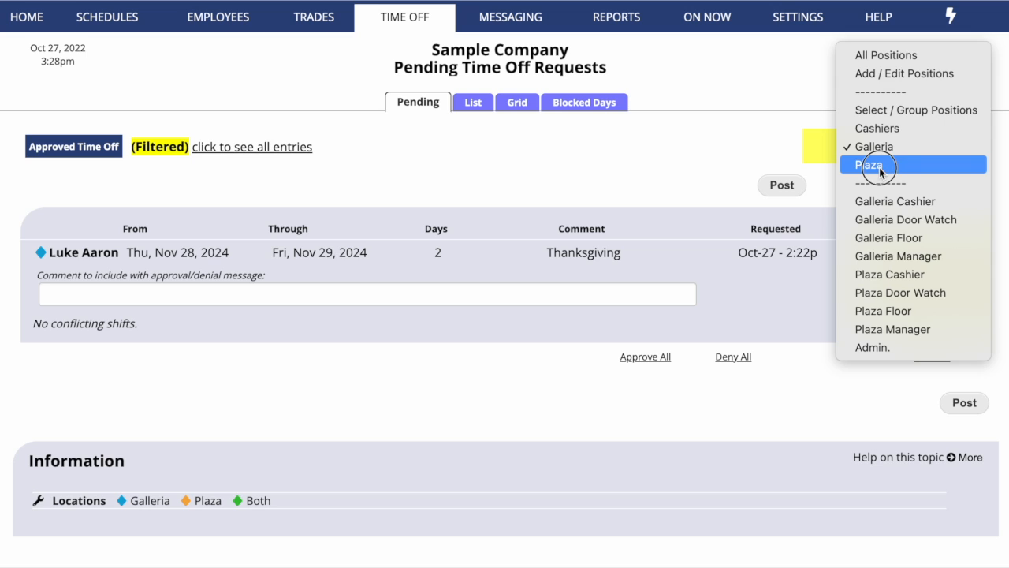
{"action": "left_click", "coordinate": [875, 166]}
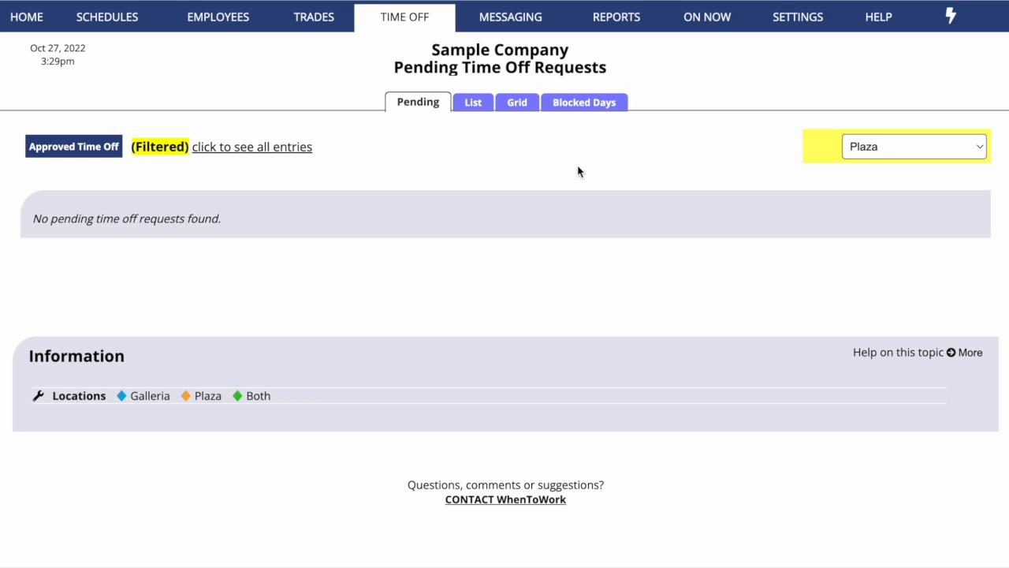
List the trades awaiting approval for the Galleria location only
{"action": "mouse_move", "coordinate": [314, 17]}
{"action": "left_click", "coordinate": [296, 49]}
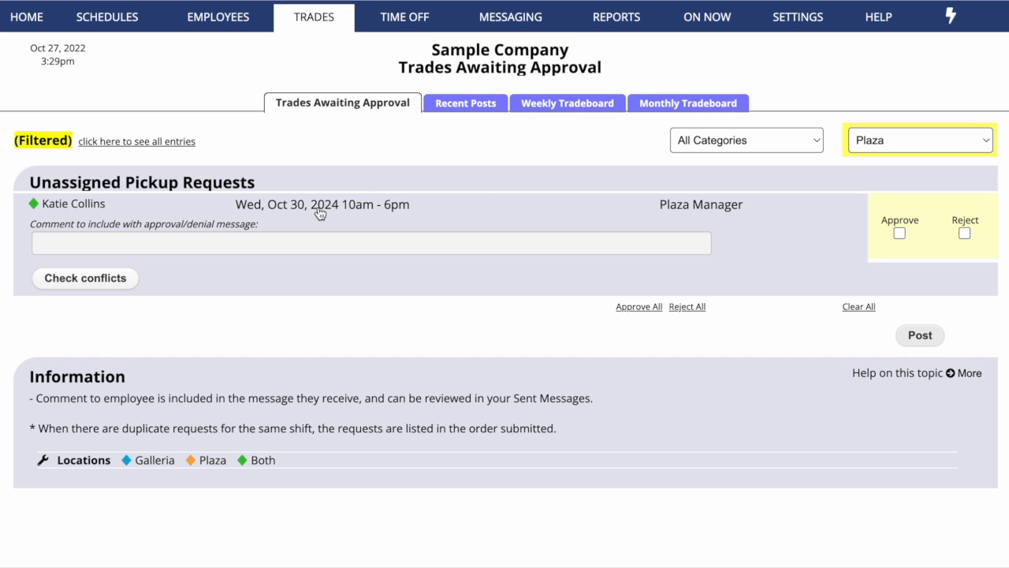
{"action": "left_click", "coordinate": [884, 143]}
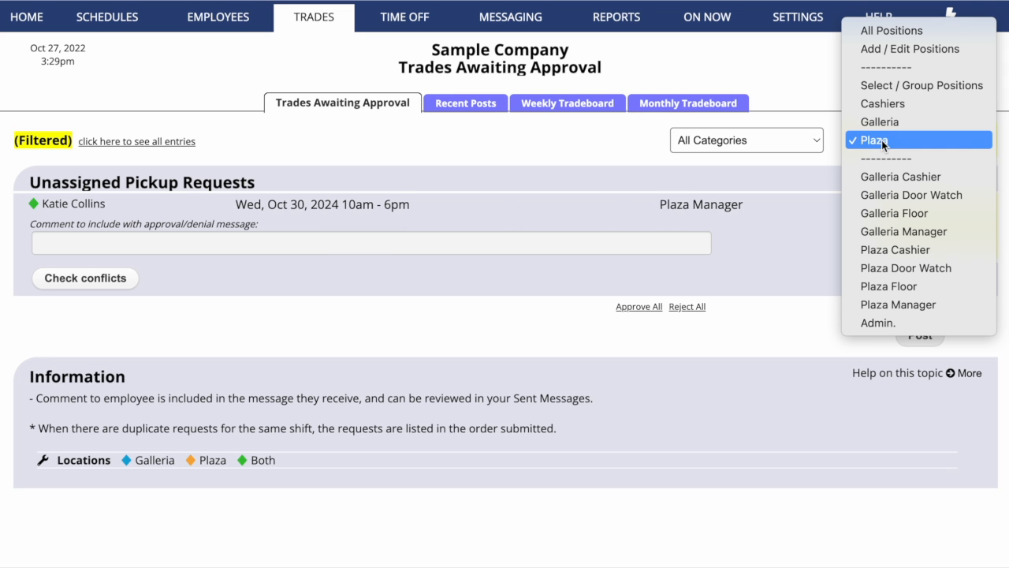
{"action": "left_click", "coordinate": [882, 124]}
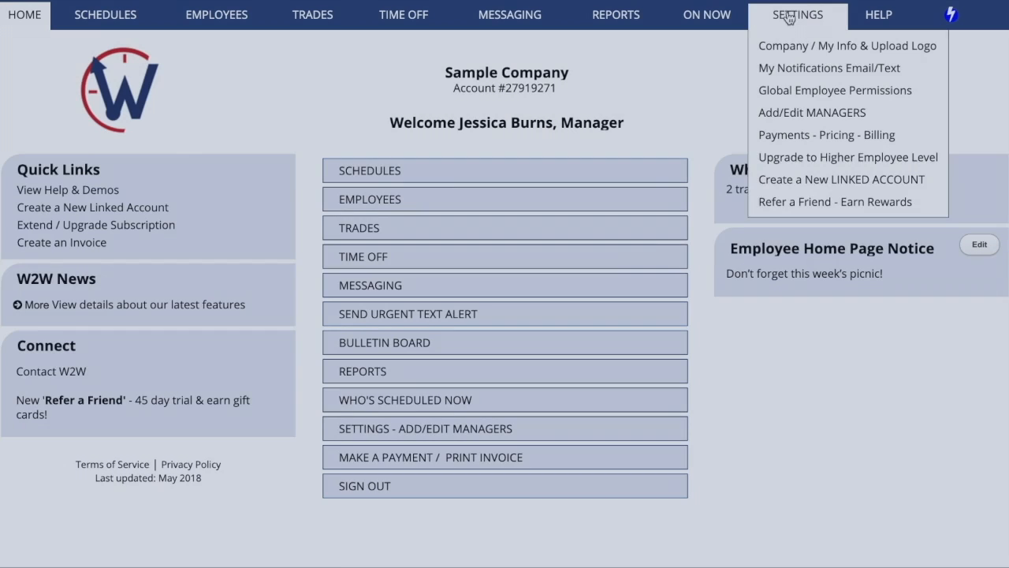
Open the Create a New Linked Account form from Settings, ready to enter the first name
{"action": "left_click", "coordinate": [789, 18]}
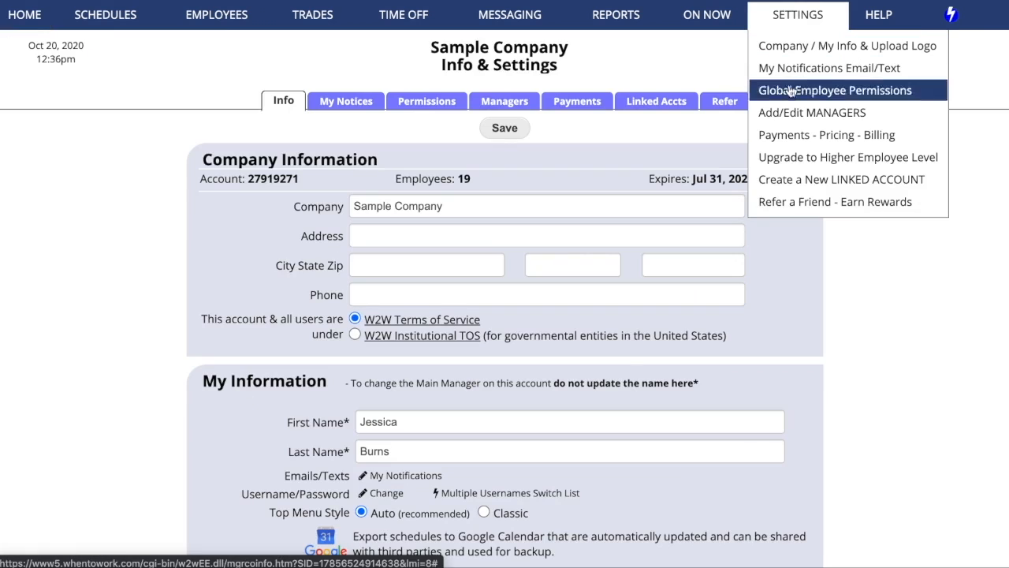
{"action": "left_click", "coordinate": [803, 183]}
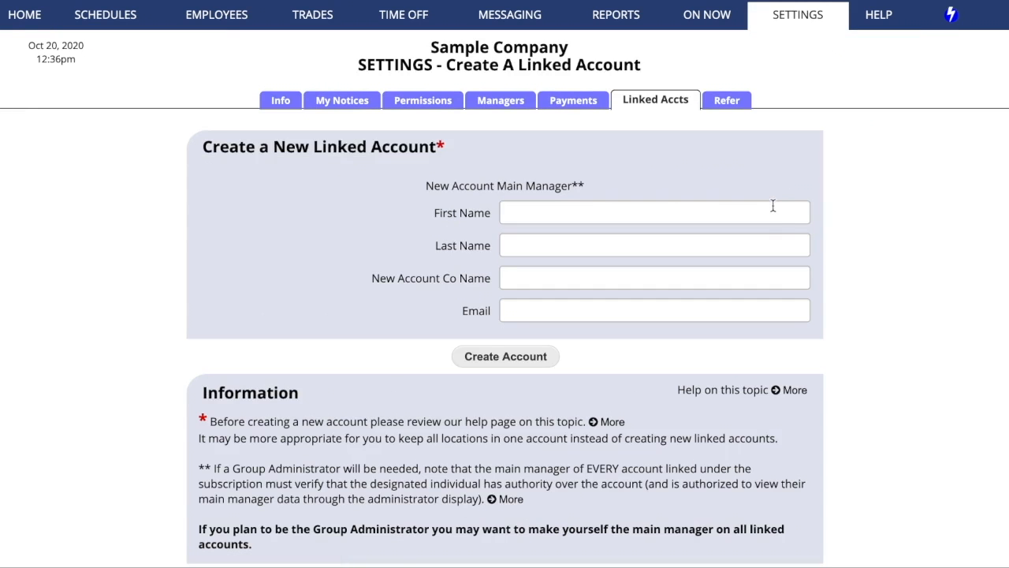
{"action": "left_click", "coordinate": [772, 214]}
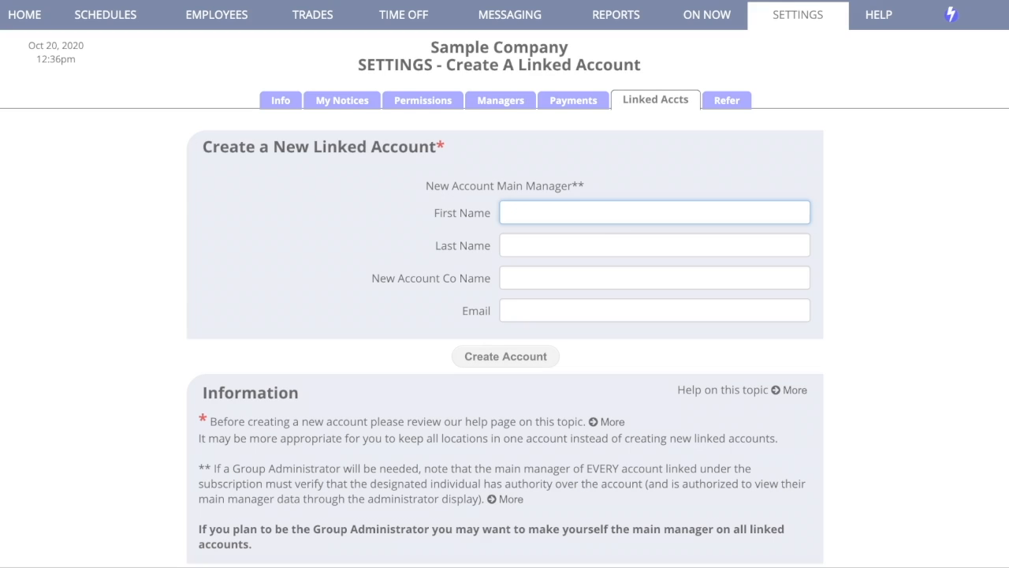
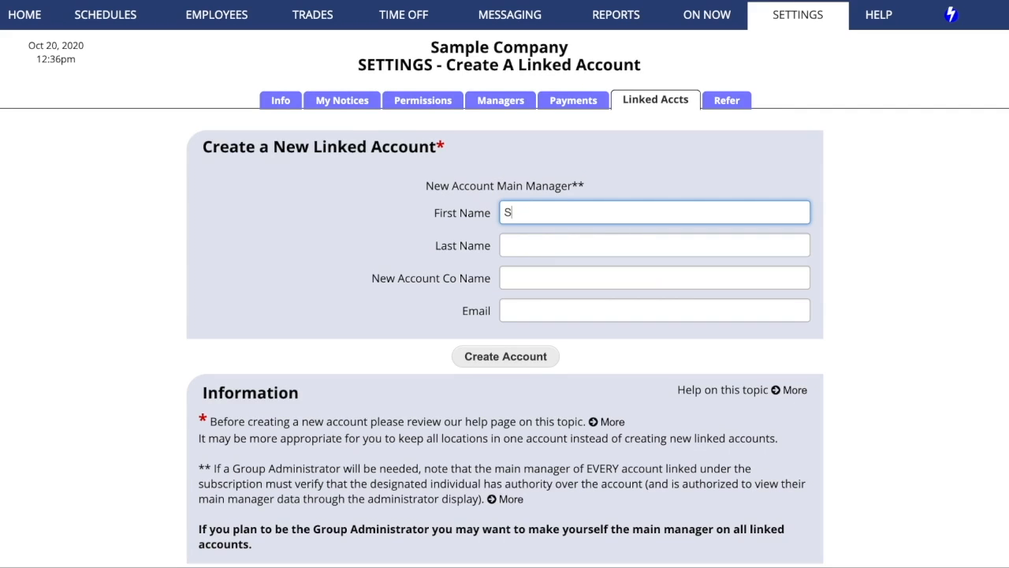
Create linked account 'Sample Company - Plaza' with the manager's full name and e-mail, then return to Info
{"action": "key", "text": "Tab"}
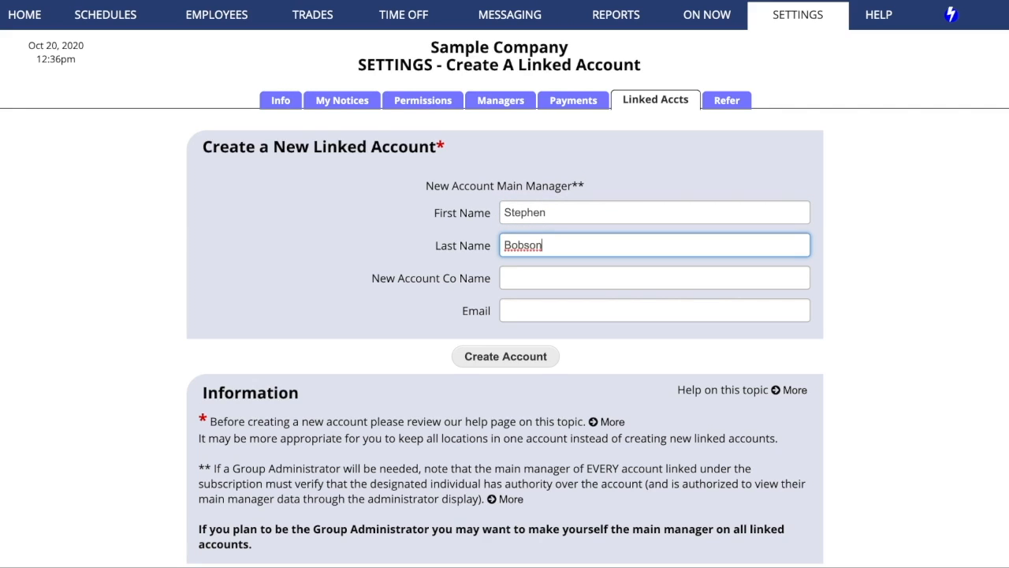
{"action": "key", "text": "Tab"}
{"action": "type", "text": "Sample Company"}
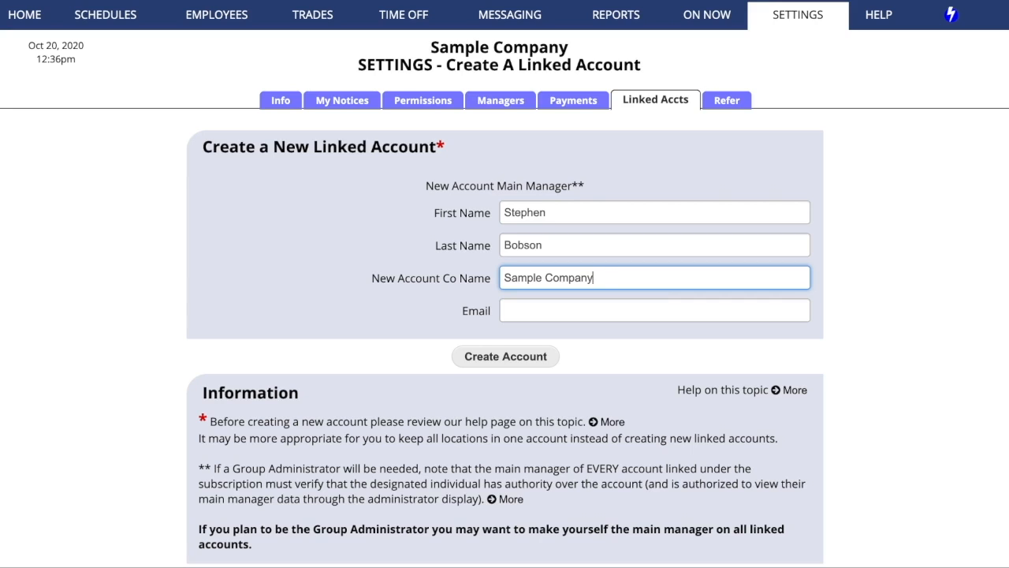
{"action": "type", "text": " - Plaza"}
{"action": "key", "text": "Tab"}
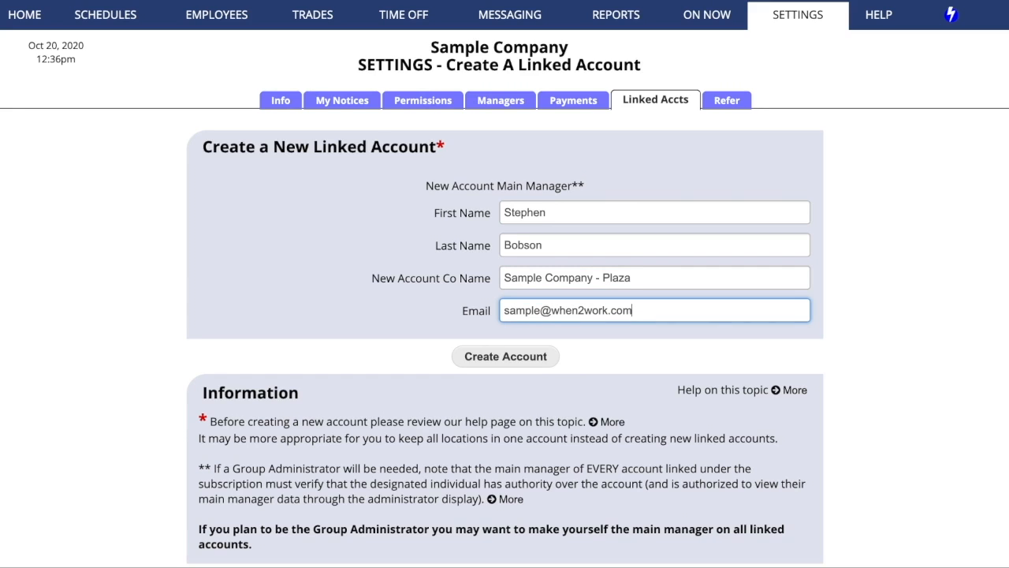
{"action": "left_click", "coordinate": [496, 359]}
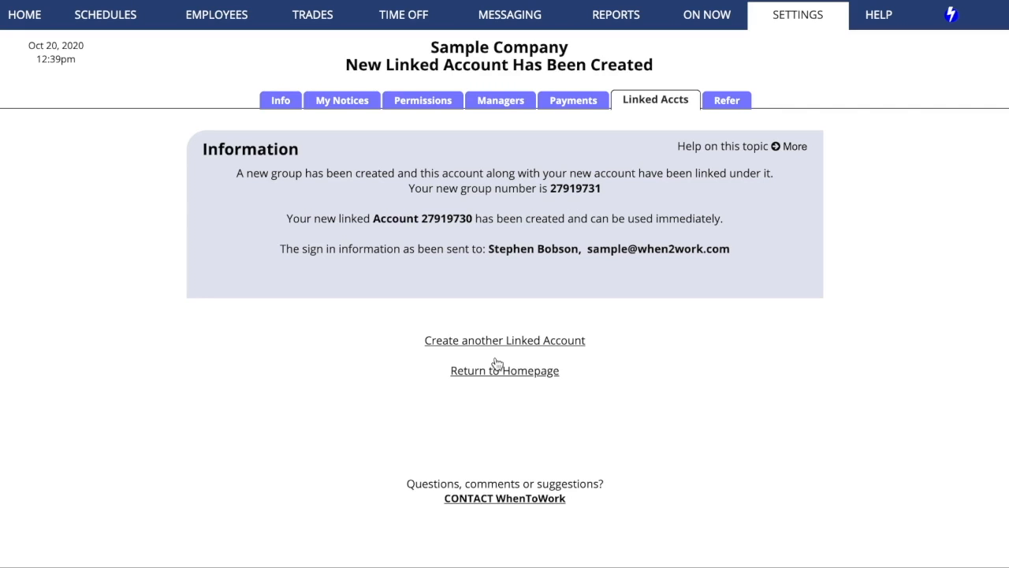
{"action": "left_click", "coordinate": [283, 101]}
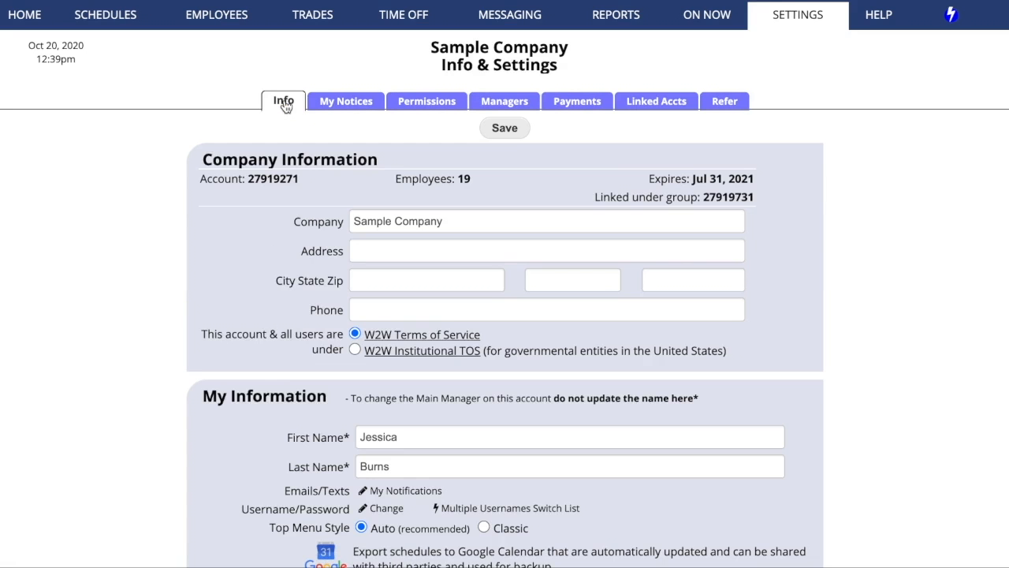
Append ' - Galleria' to make the company 'Sample Company - Galleria' and save
{"action": "left_click", "coordinate": [472, 220]}
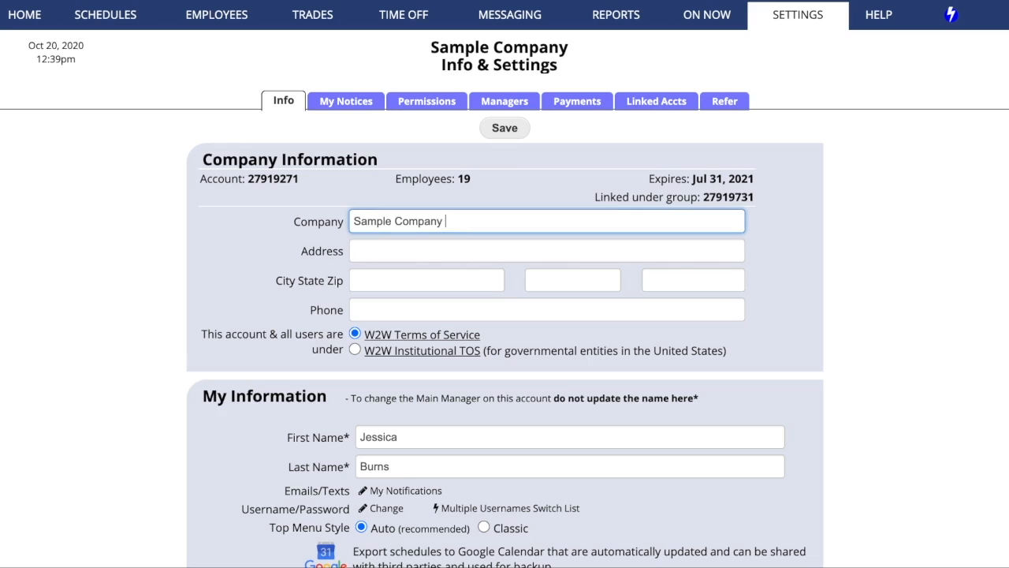
{"action": "type", "text": "- Galleria"}
{"action": "left_click", "coordinate": [489, 132]}
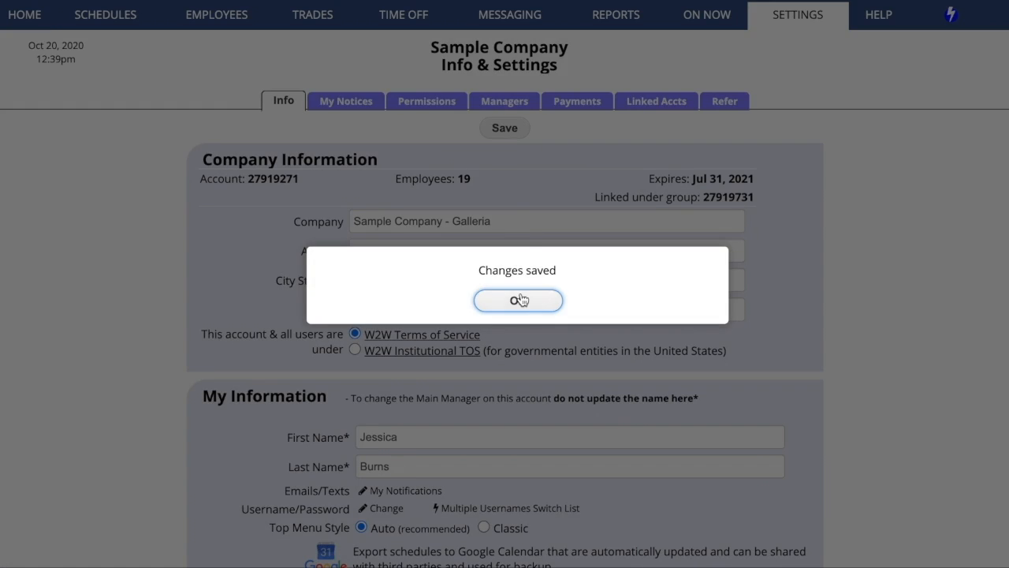
{"action": "left_click", "coordinate": [517, 296]}
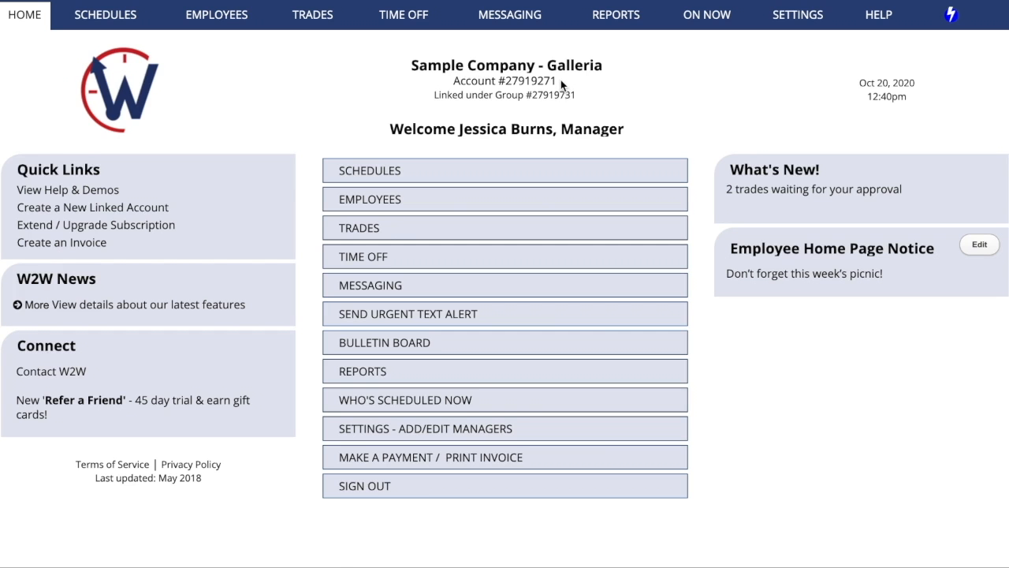